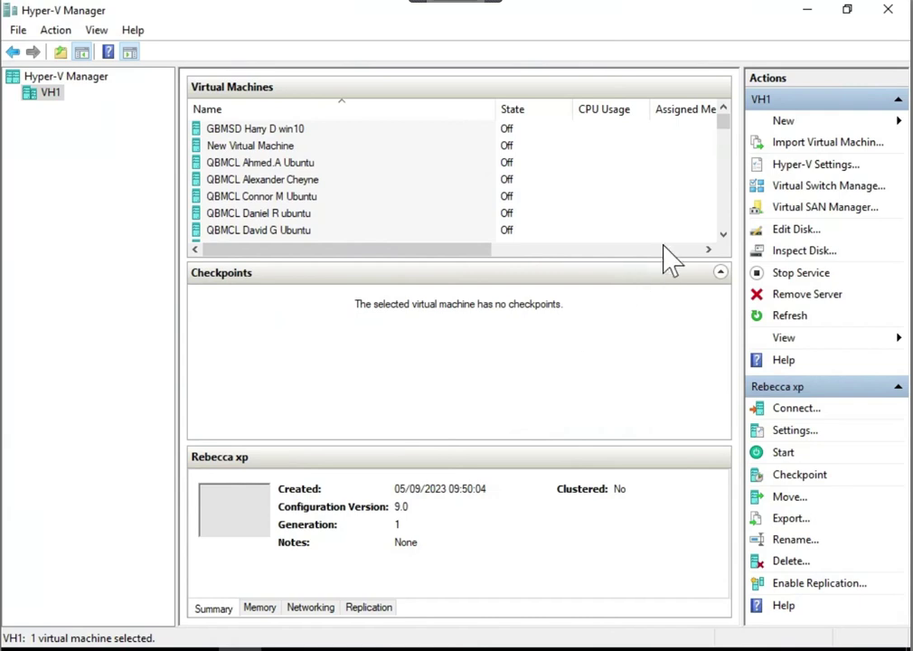
# Launch the New Virtual Machine Wizard from the New menu on host VH1
pyautogui.click(781, 122)
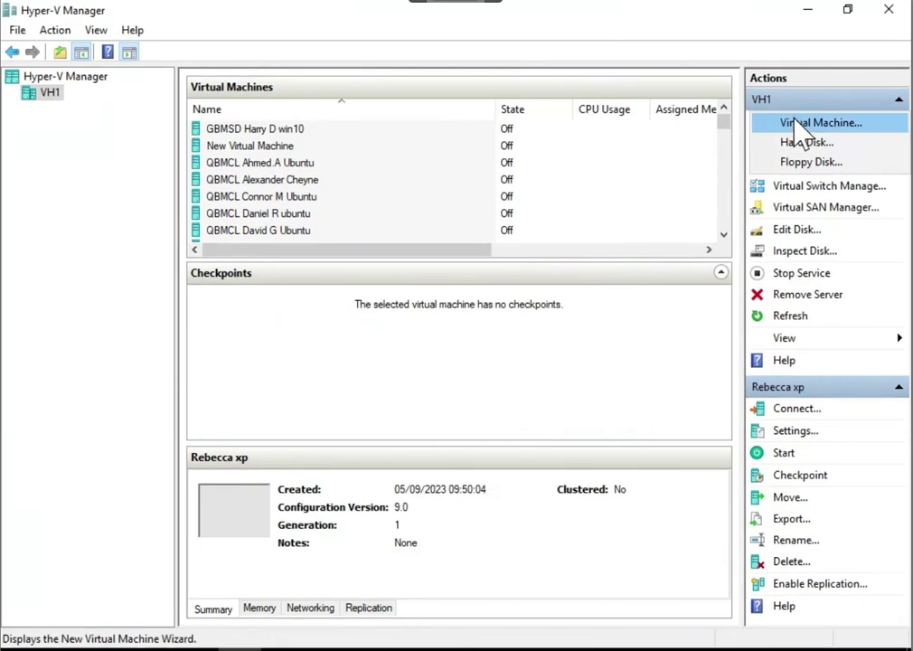
pyautogui.click(799, 122)
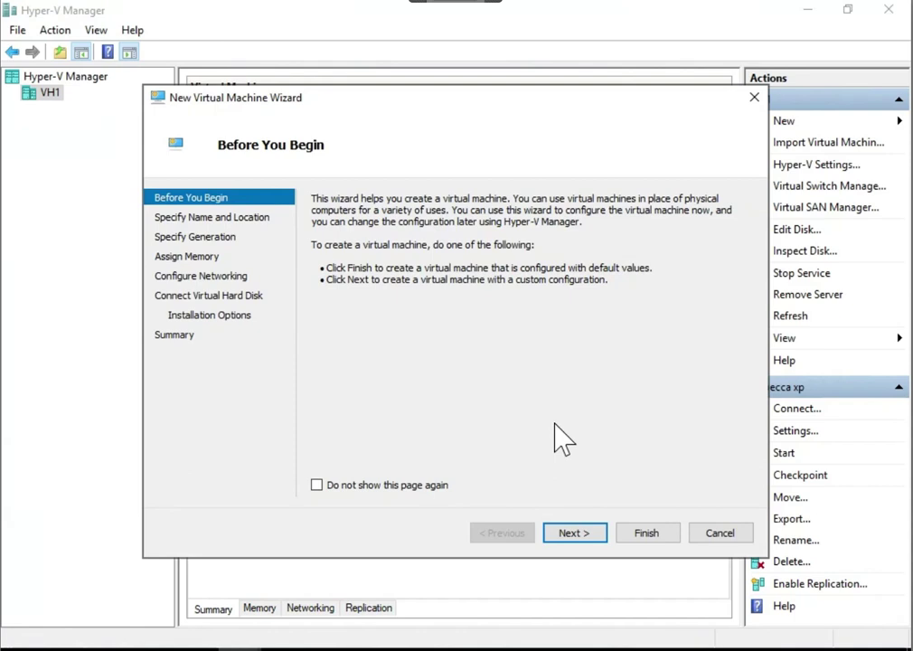
# Name the new virtual machine QBABC-A-Ken-Win11
pyautogui.click(573, 533)
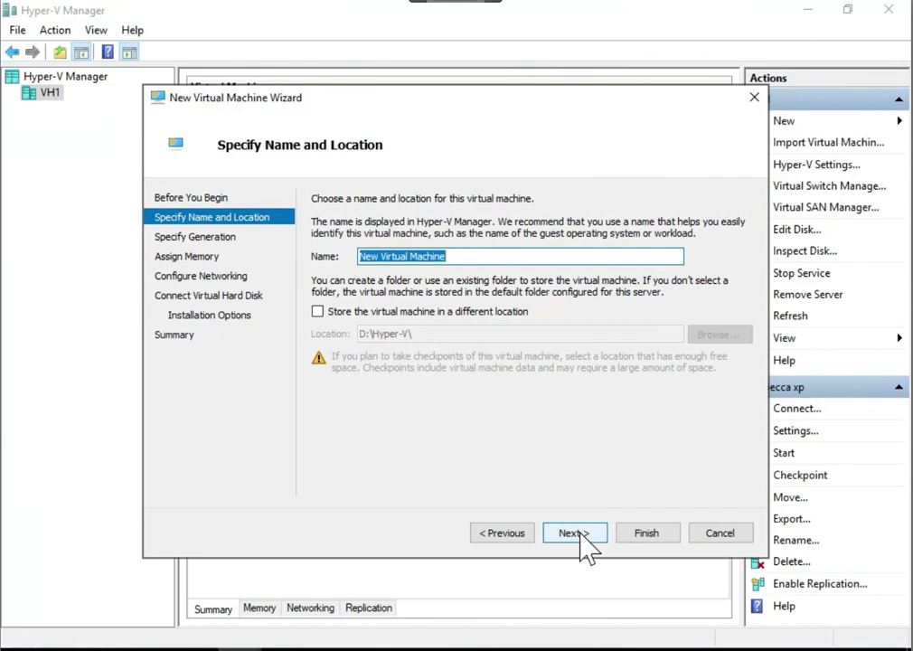
pyautogui.write('QBABC')
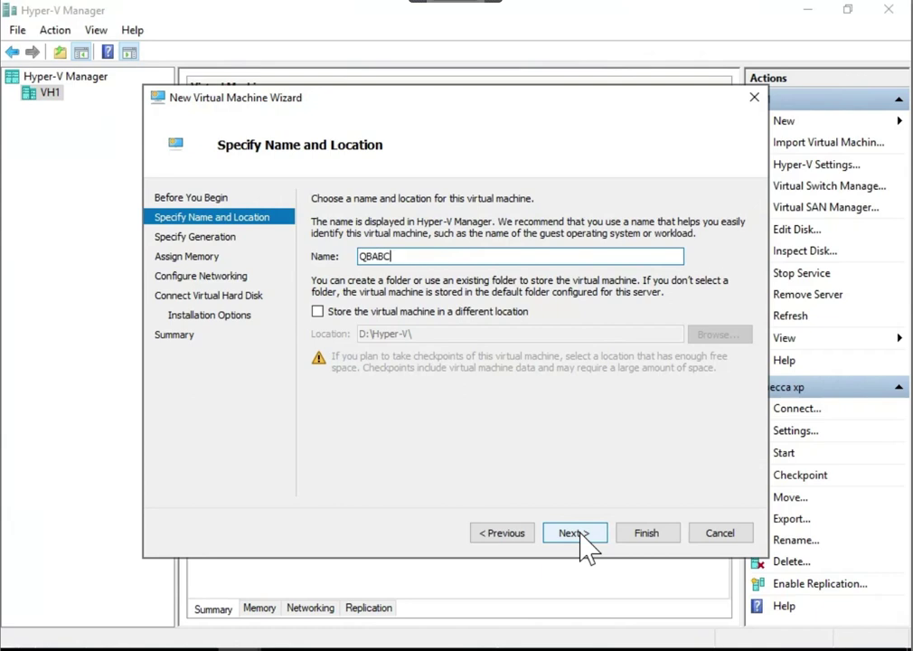
pyautogui.write('-A-Ken-Win11')
pyautogui.click(580, 532)
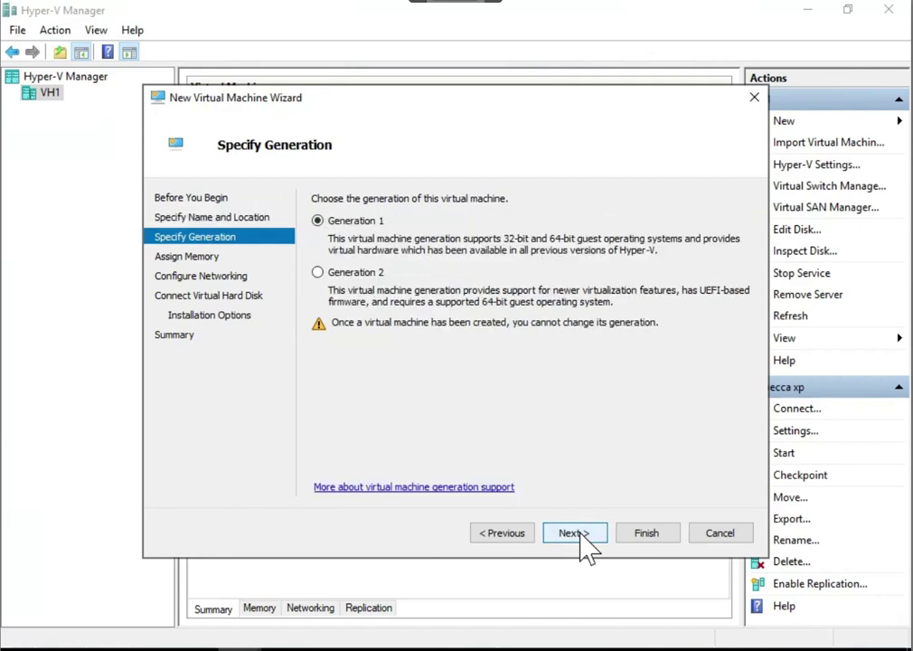
# Choose Generation 2 and set startup memory to 4096 MB
pyautogui.click(356, 284)
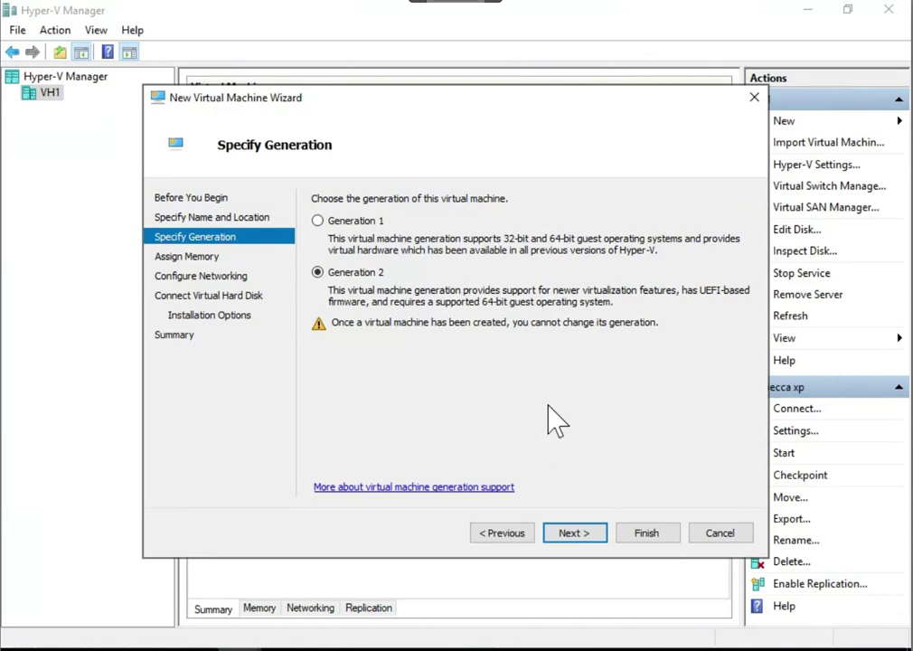
pyautogui.click(572, 535)
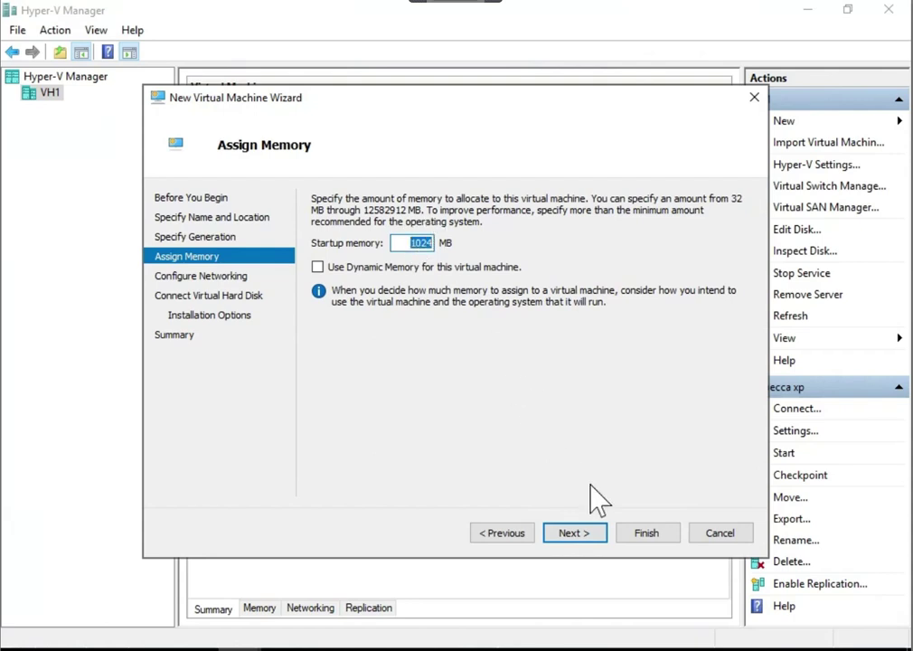
pyautogui.write('4096')
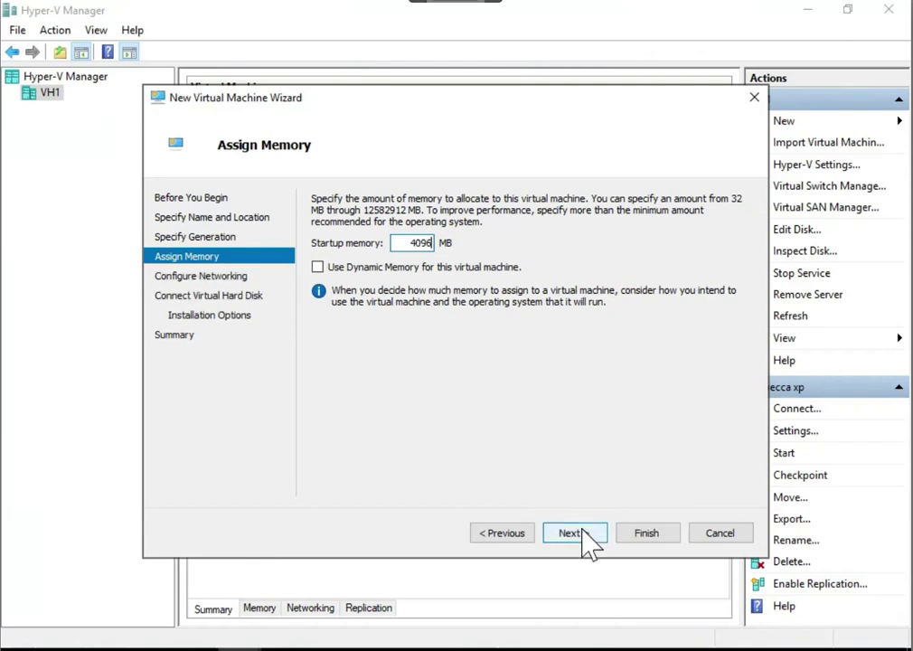
pyautogui.click(583, 533)
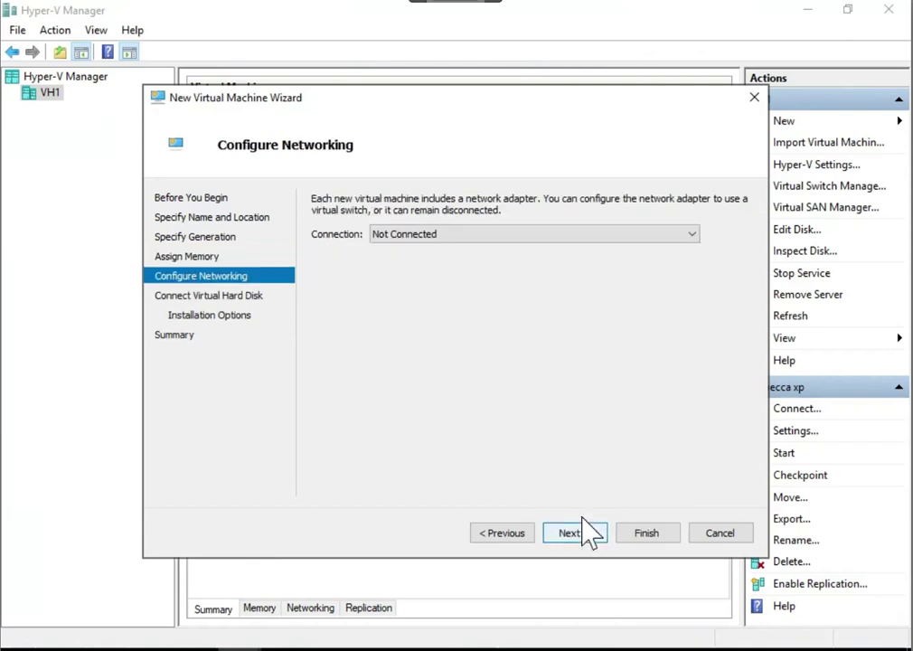
# Connect the virtual machine to the External Access Switch
pyautogui.click(579, 237)
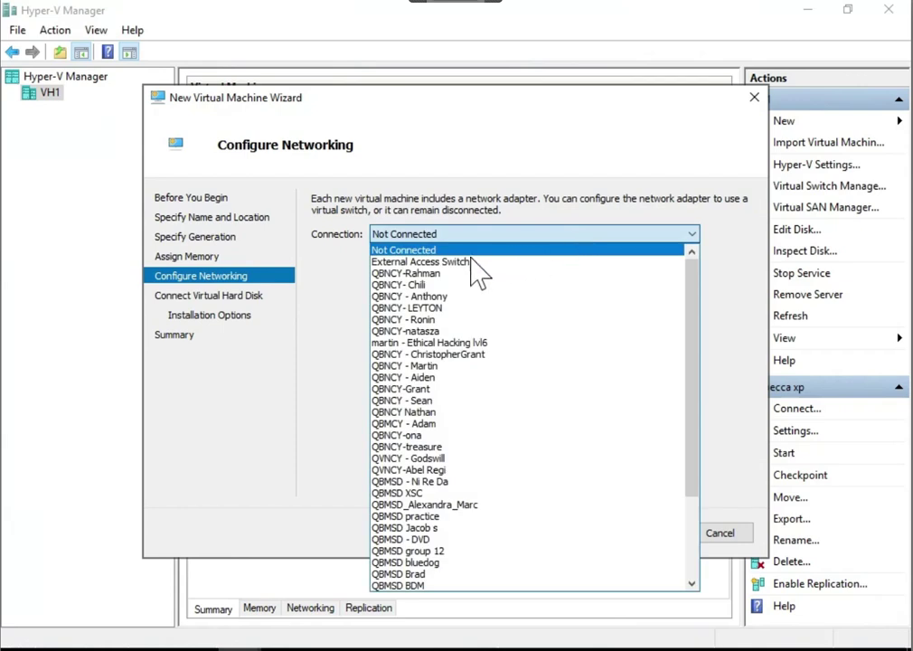
pyautogui.click(449, 263)
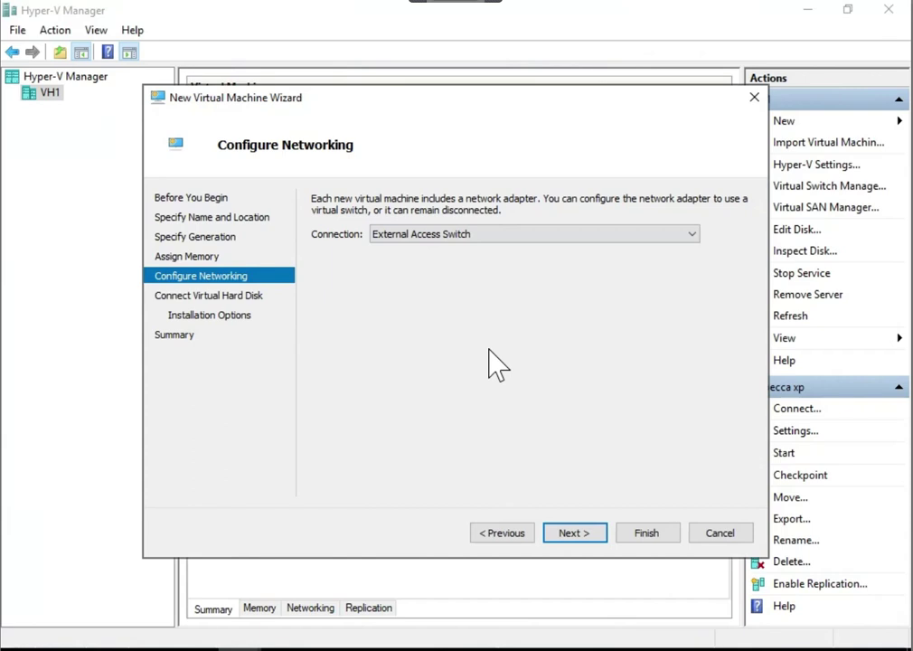
pyautogui.click(575, 532)
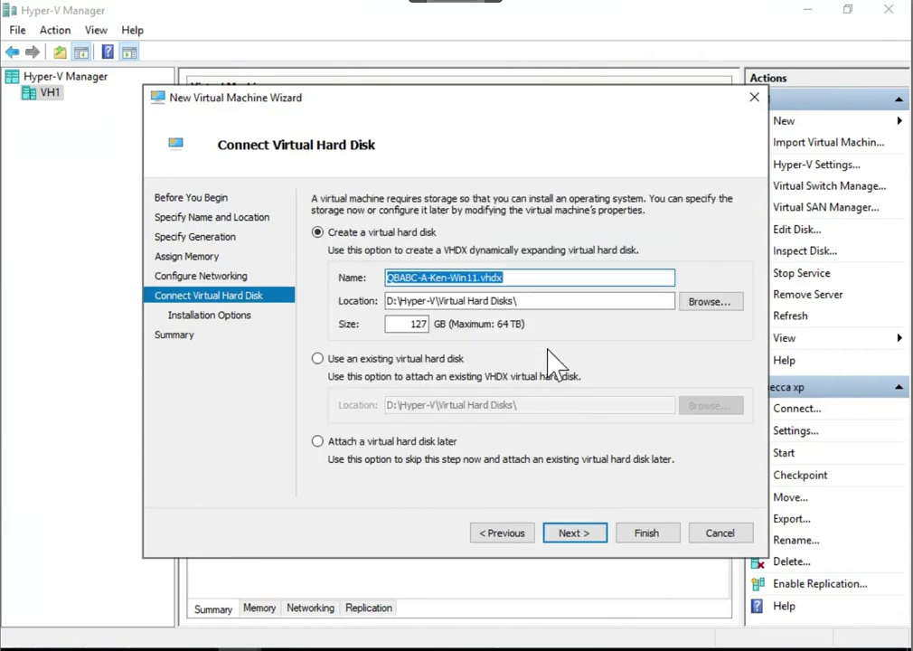
# Set the new virtual hard disk size to 56 GB
pyautogui.doubleClick(419, 324)
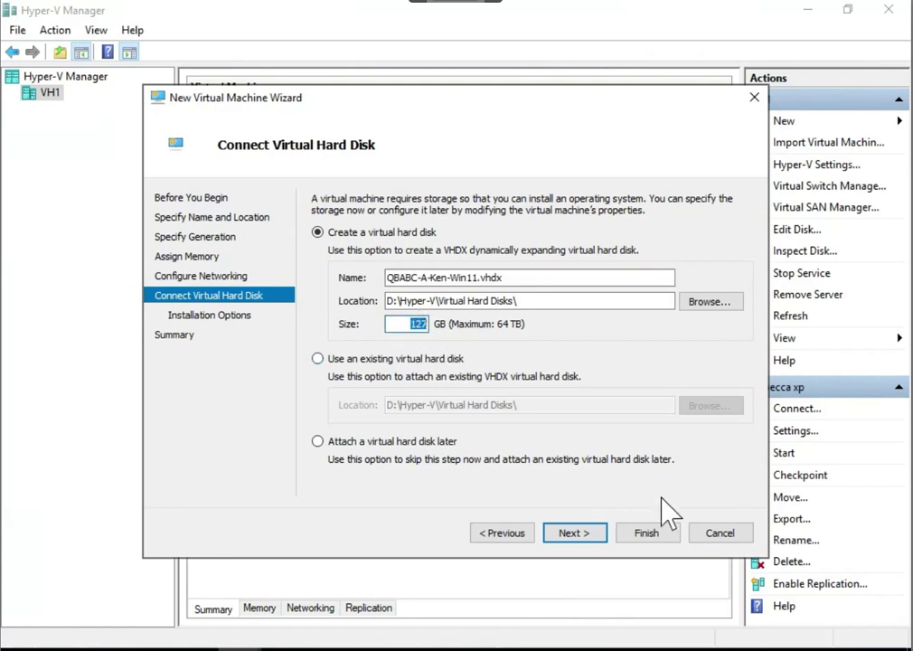
pyautogui.write('56')
pyautogui.click(575, 533)
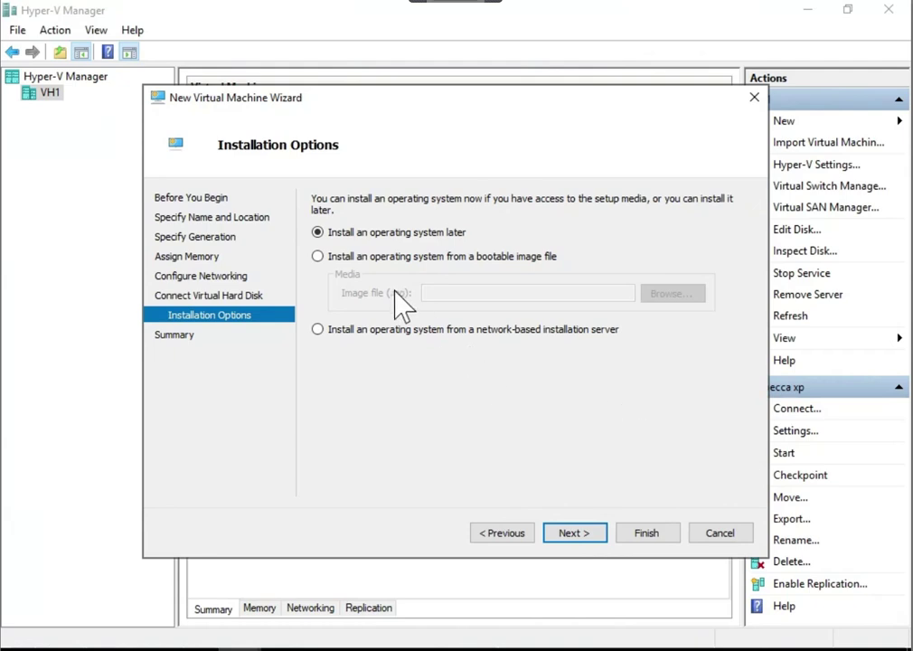
# Install from the Windows 11 22H2 ISO in D:\ISO and finish creating the VM
pyautogui.click(329, 257)
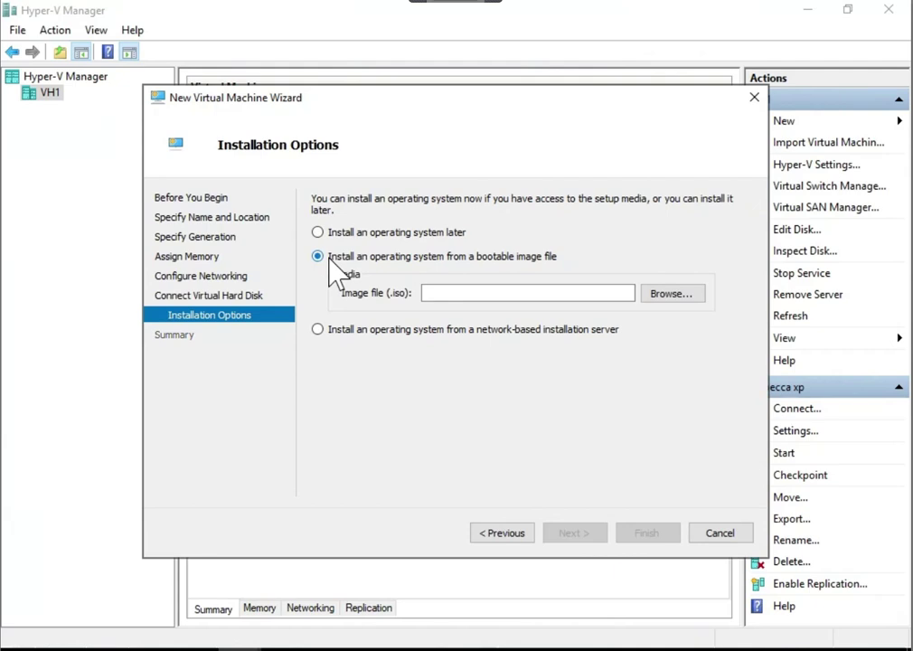
pyautogui.click(680, 292)
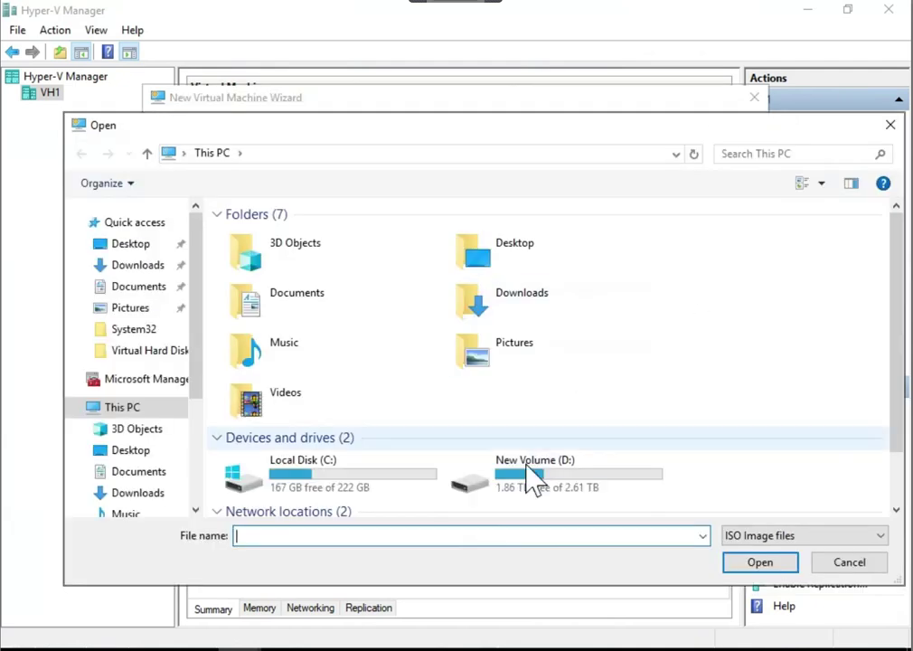
pyautogui.doubleClick(522, 494)
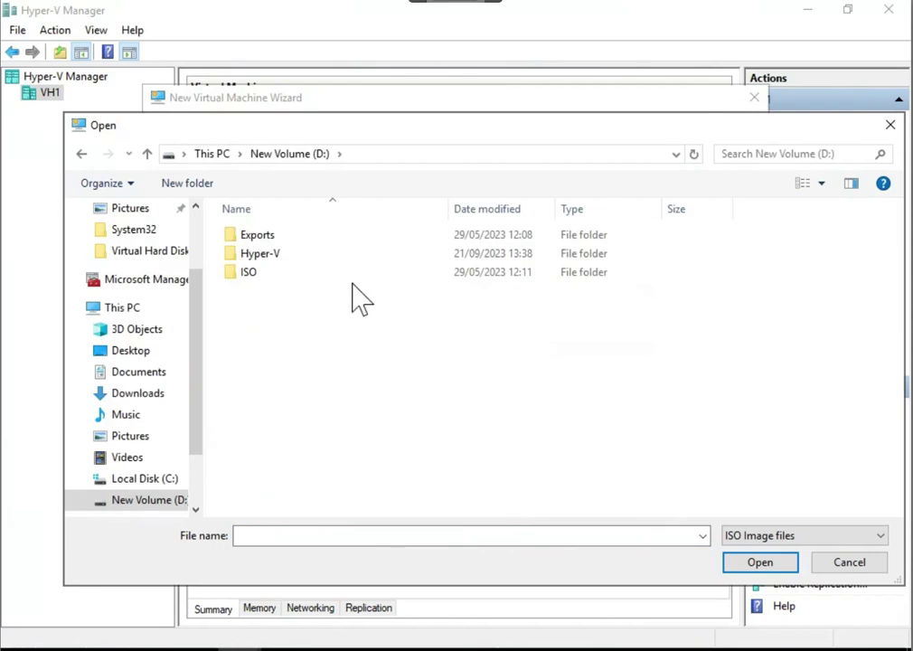
pyautogui.doubleClick(249, 271)
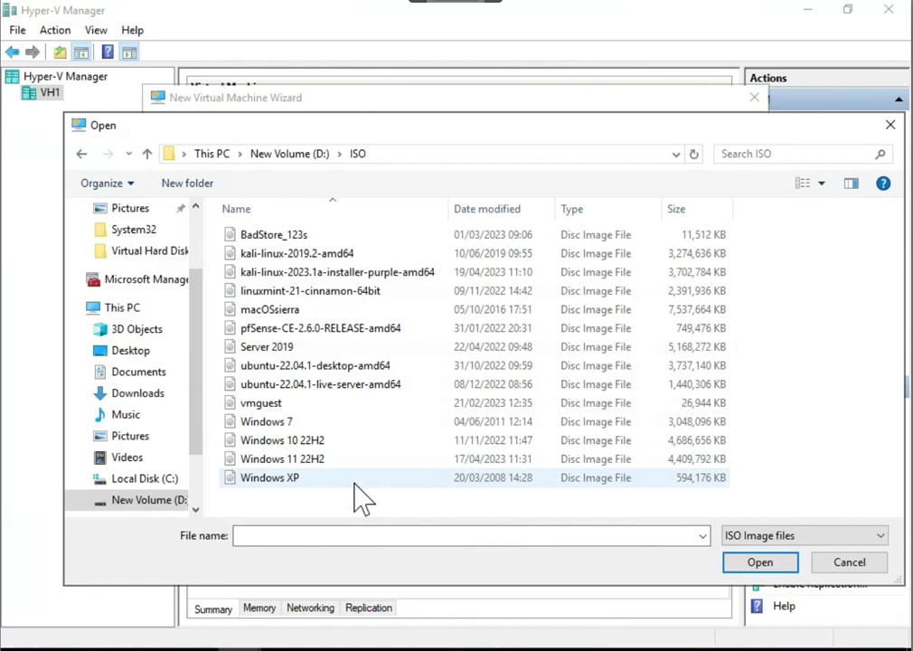
pyautogui.click(315, 462)
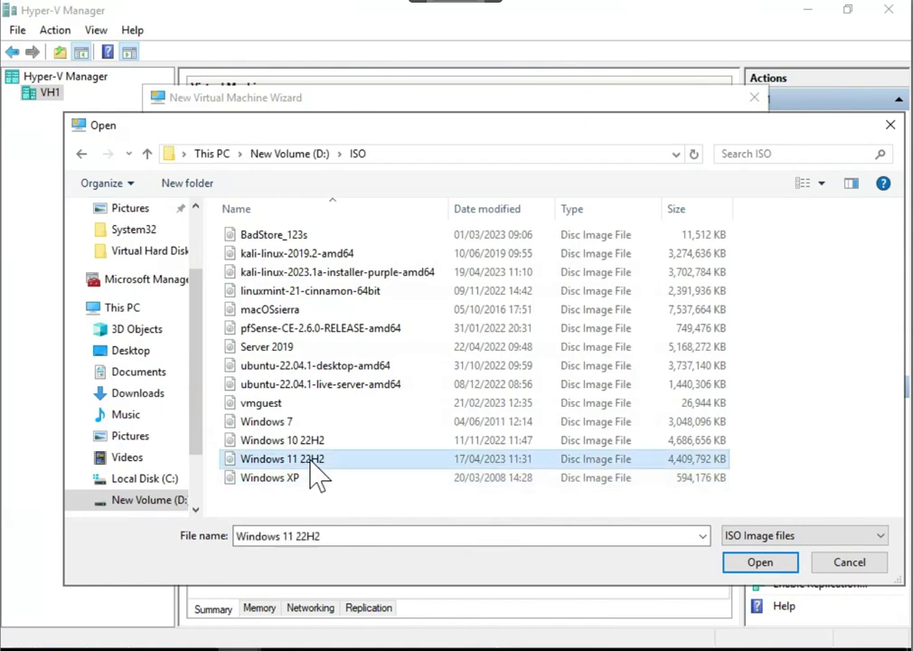
pyautogui.click(752, 561)
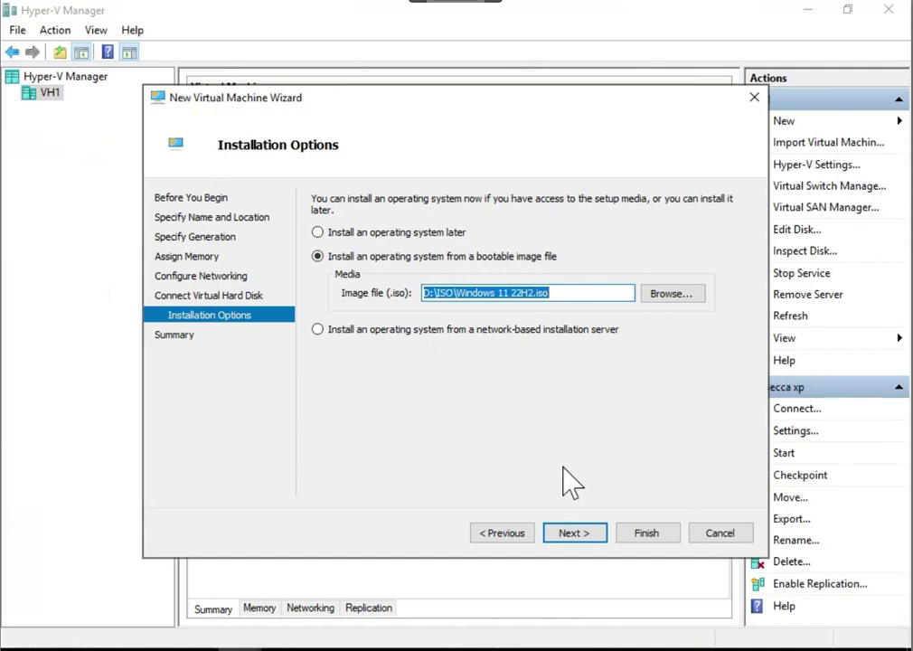
pyautogui.click(563, 533)
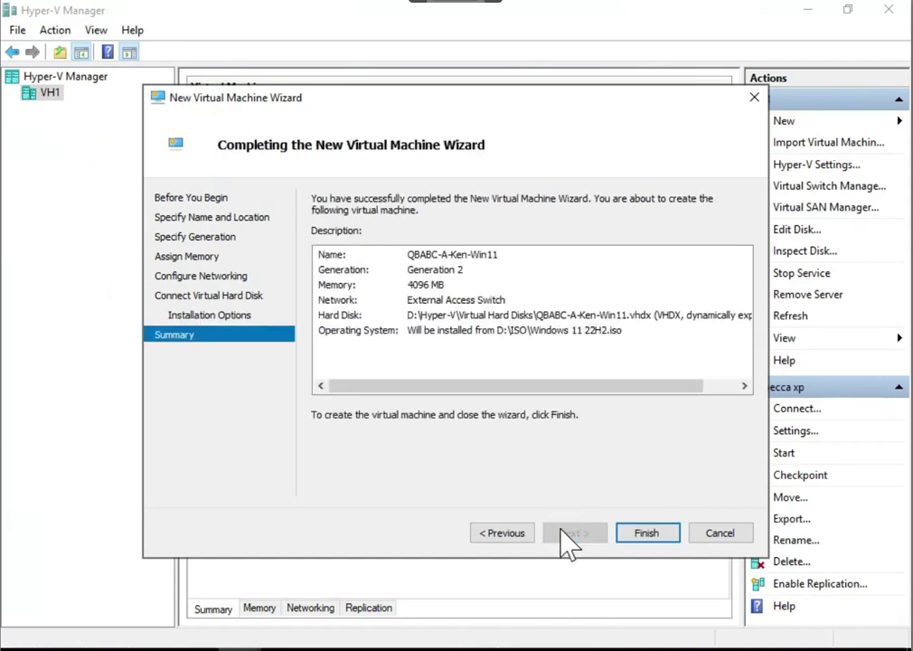
pyautogui.click(647, 536)
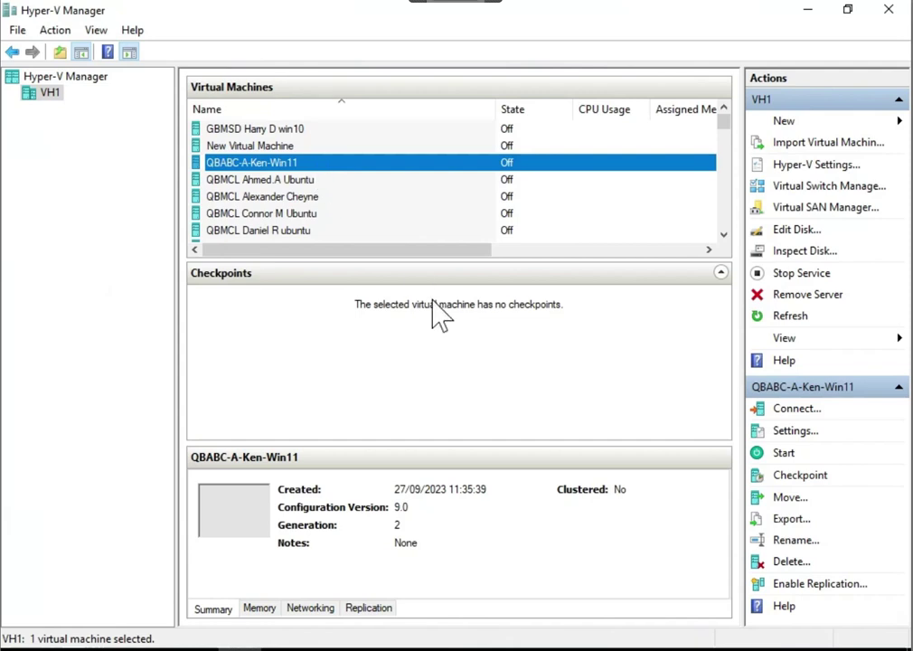
# Enable the Trusted Platform Module in the VM's Security settings
pyautogui.click(783, 432)
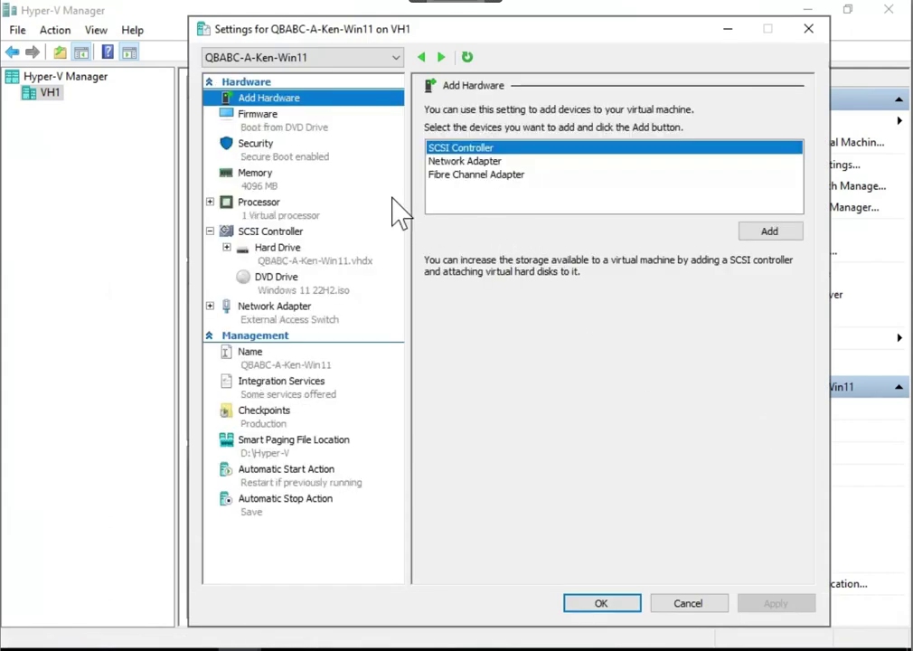
pyautogui.click(265, 147)
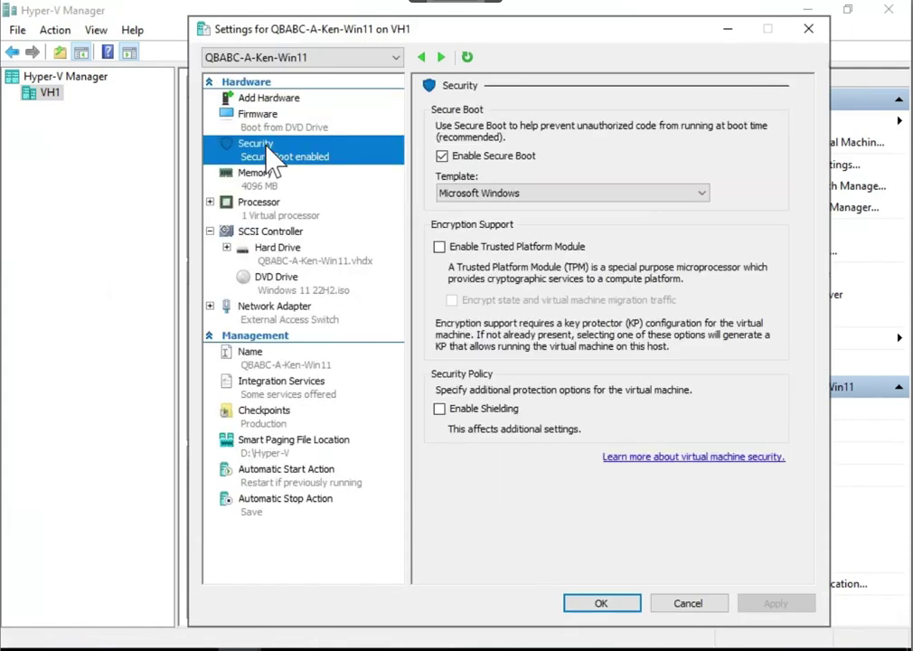
pyautogui.click(440, 247)
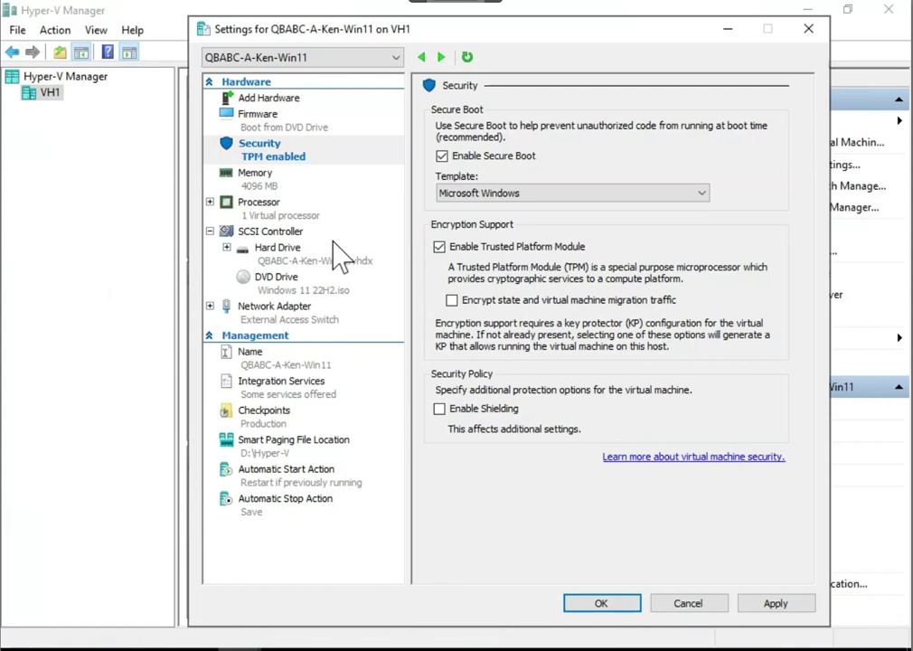
# Raise the virtual processor count to 4 and save the settings
pyautogui.click(270, 204)
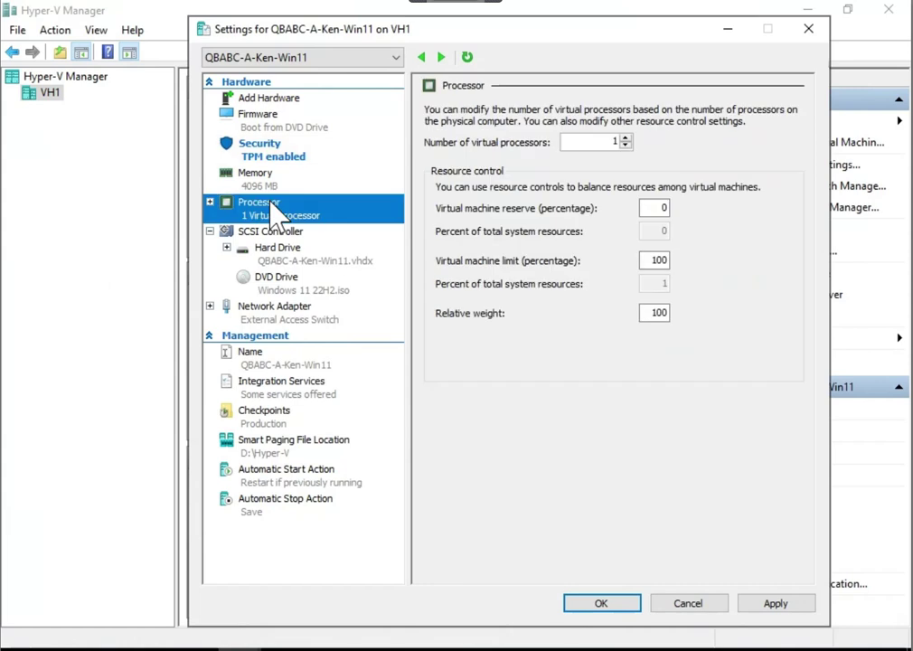
pyautogui.click(625, 138)
pyautogui.click(625, 138)
pyautogui.click(626, 139)
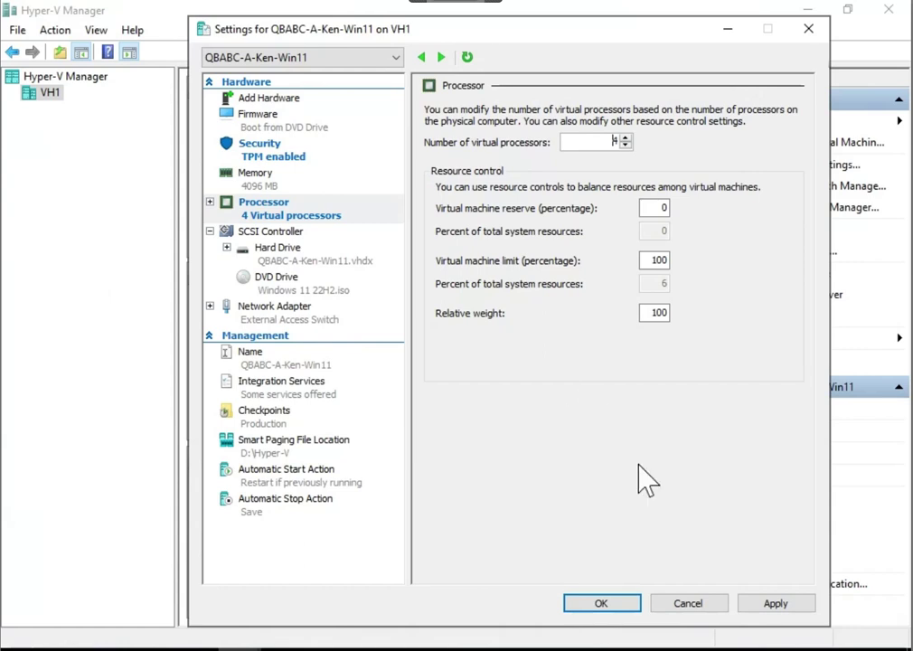
pyautogui.click(609, 604)
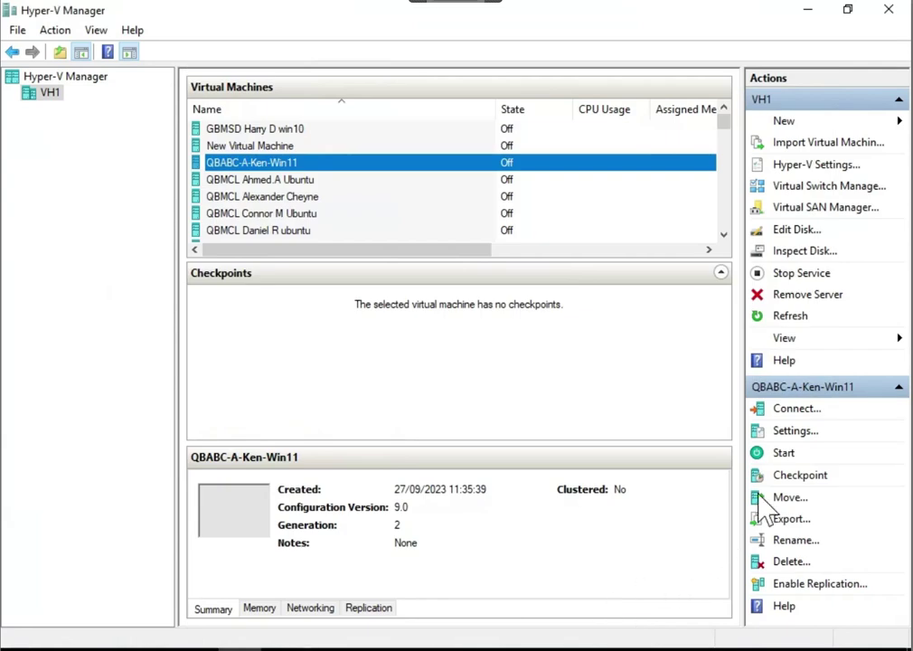
# Connect to QBABC-A-Ken-Win11, power it on and boot from the Windows DVD
pyautogui.click(797, 411)
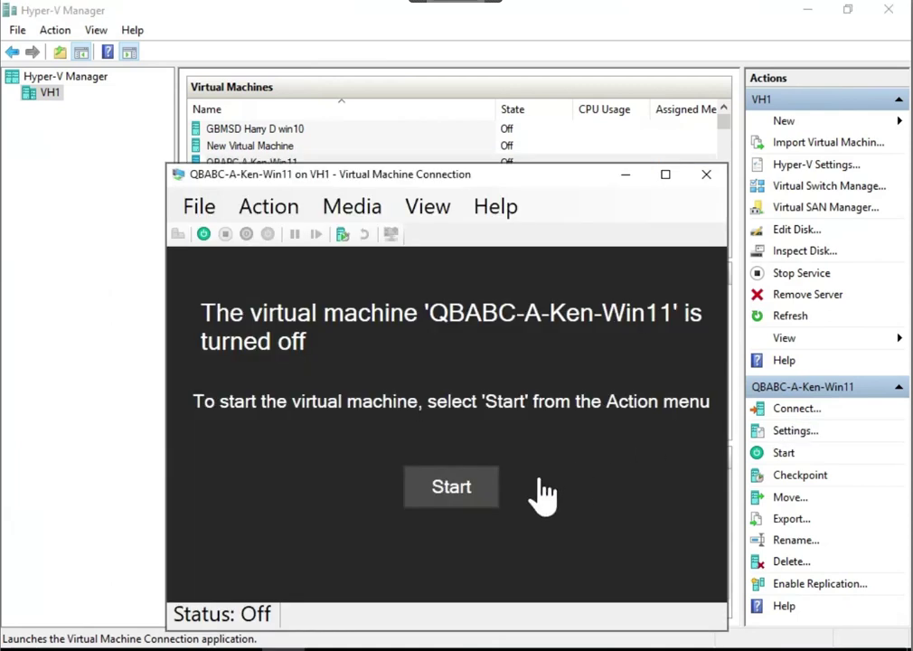
pyautogui.click(465, 496)
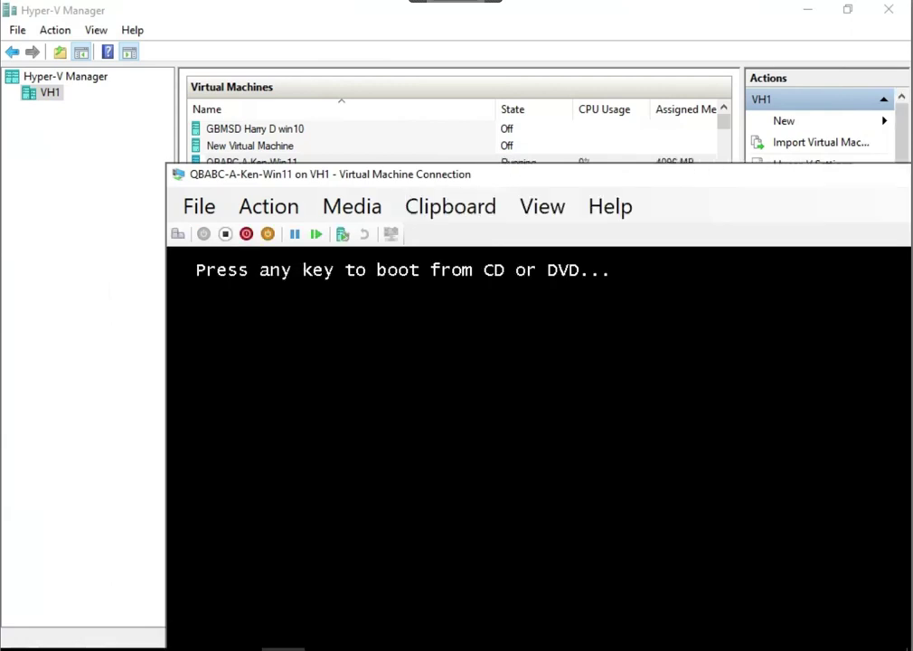
pyautogui.press('space')
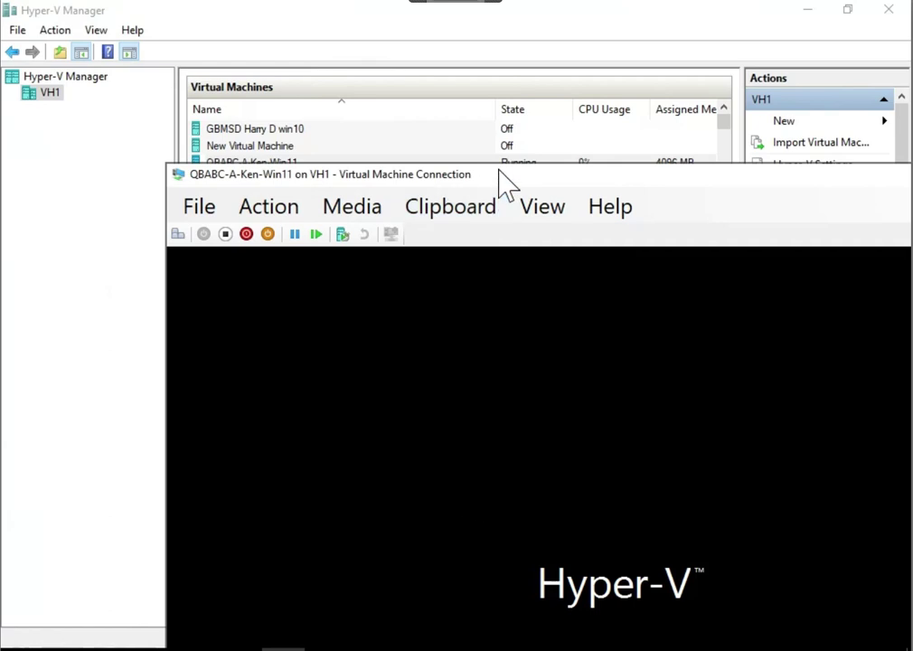
pyautogui.moveTo(495, 179); pyautogui.dragTo(346, 27)
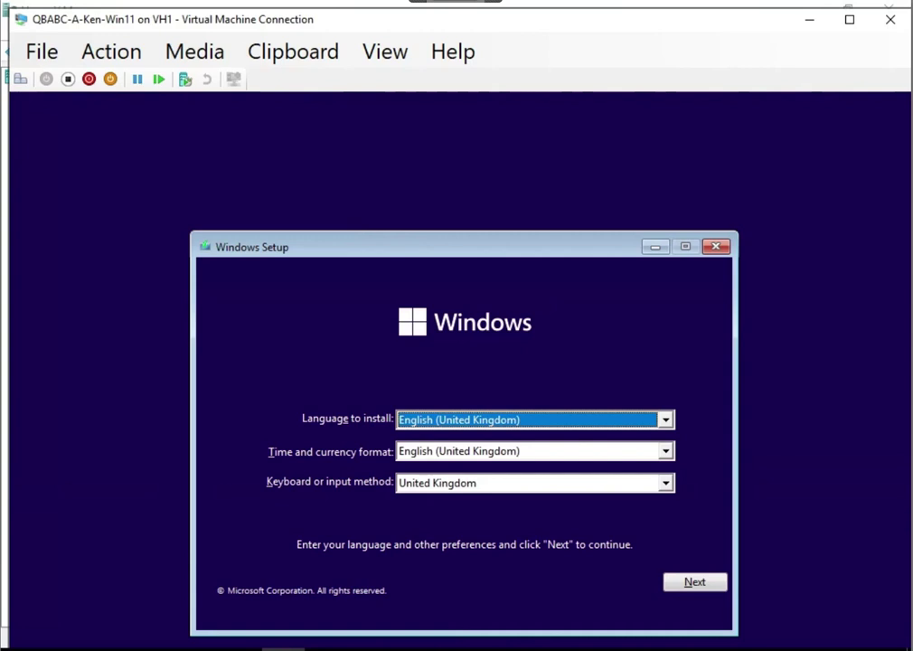
# Accept the UK language settings, begin installing Windows, and switch to full screen mode
pyautogui.hotkey('alt', 'n')
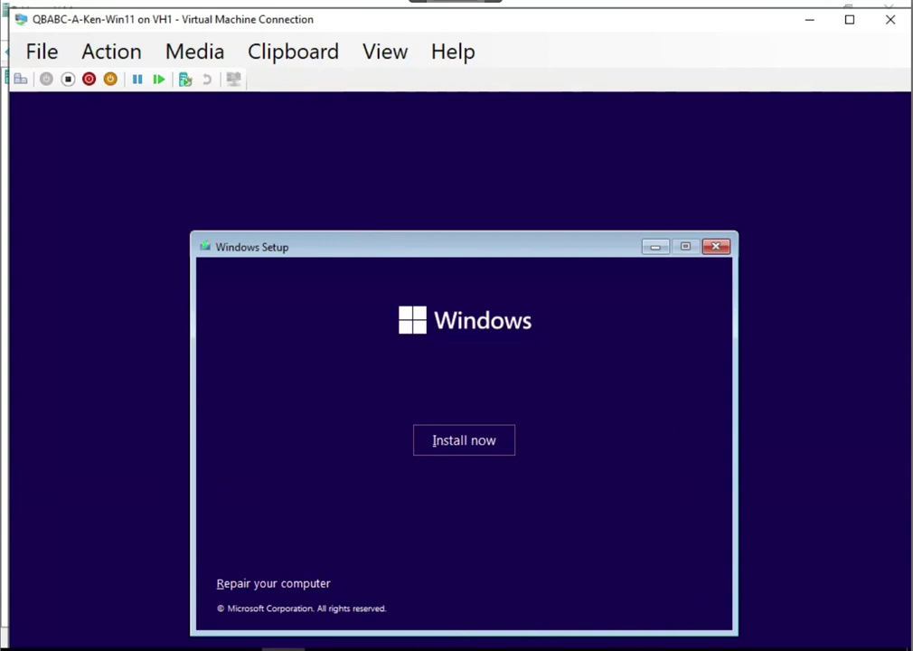
pyautogui.hotkey('alt', 'i')
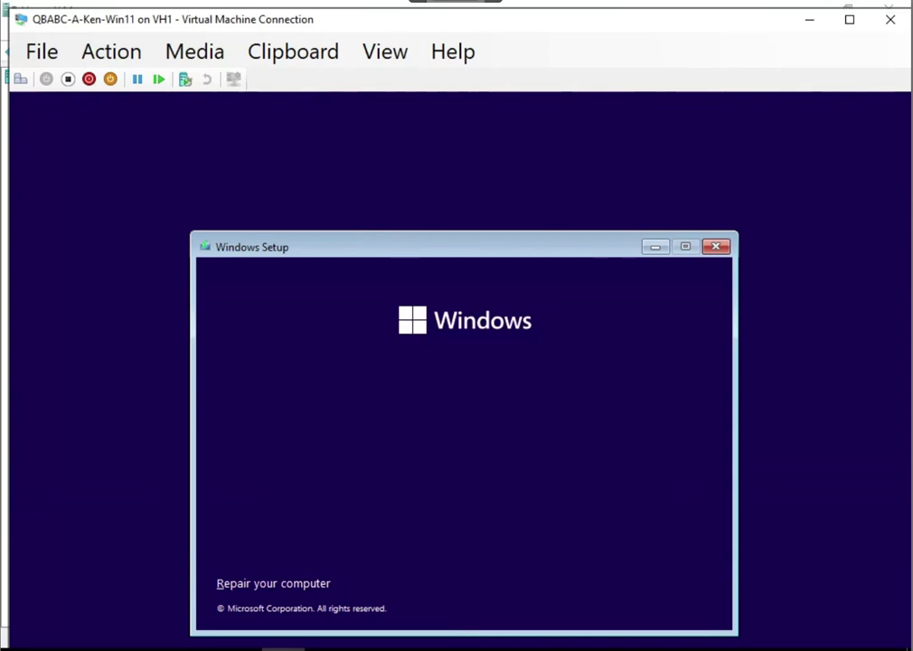
pyautogui.click(383, 42)
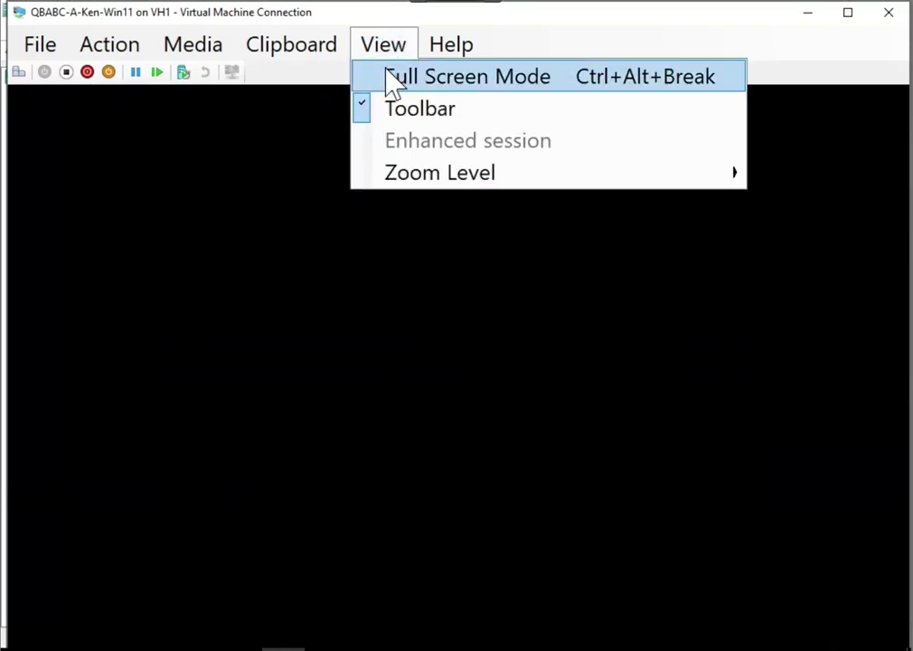
pyautogui.click(388, 79)
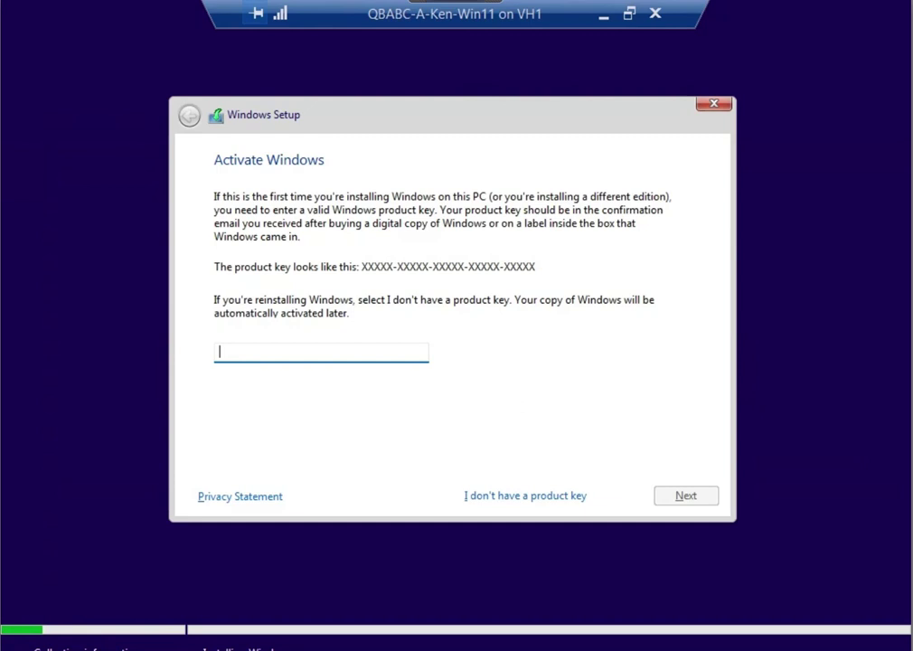
# Skip the product key and choose Windows 11 Pro as the edition
pyautogui.click(525, 495)
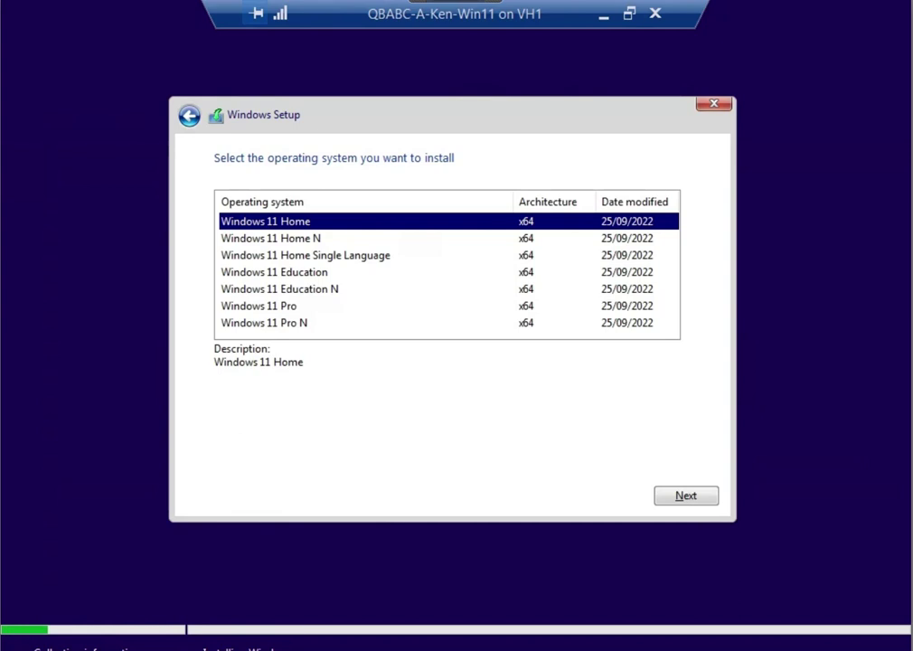
pyautogui.click(259, 305)
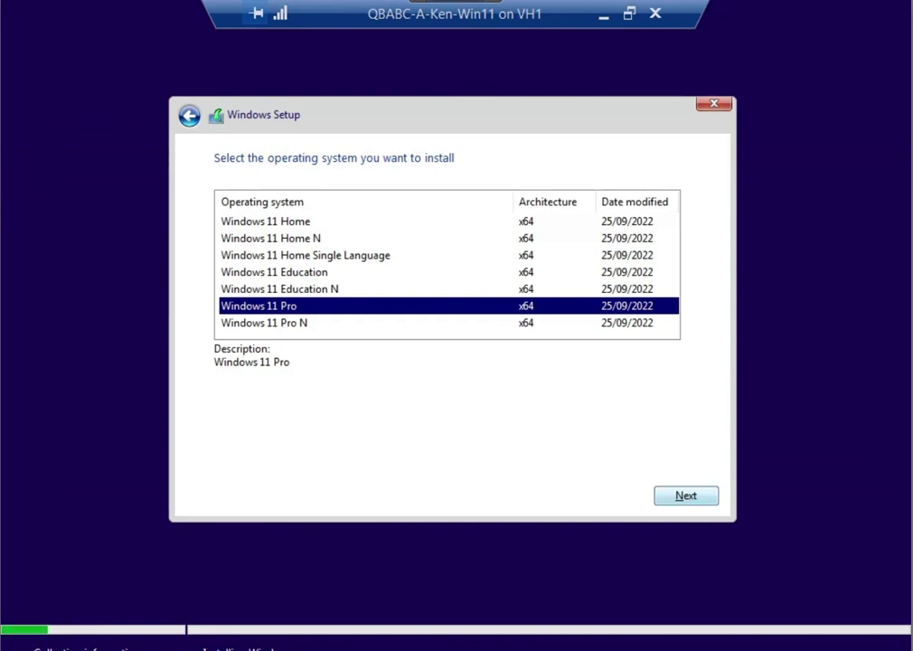
pyautogui.click(686, 496)
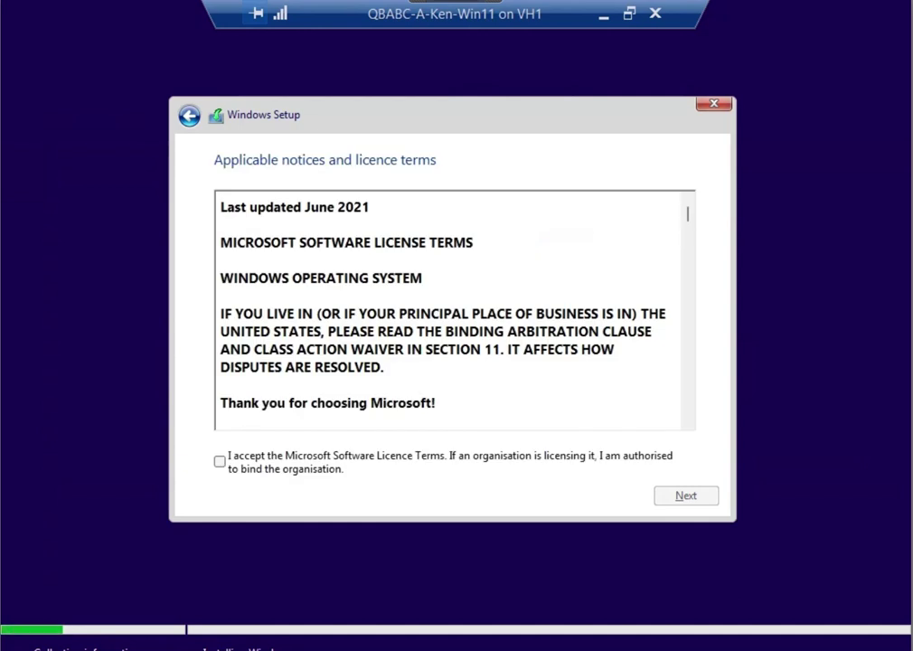
# Accept the Microsoft Software Licence Terms and continue
pyautogui.scroll(-5, 455, 310)
pyautogui.scroll(-7, 455, 310)
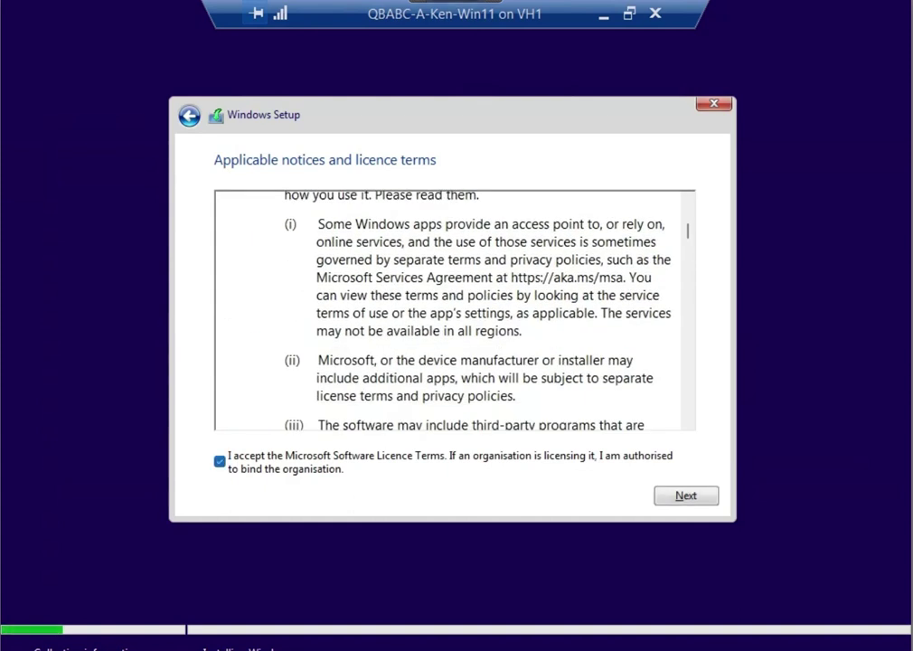
pyautogui.press('Return')
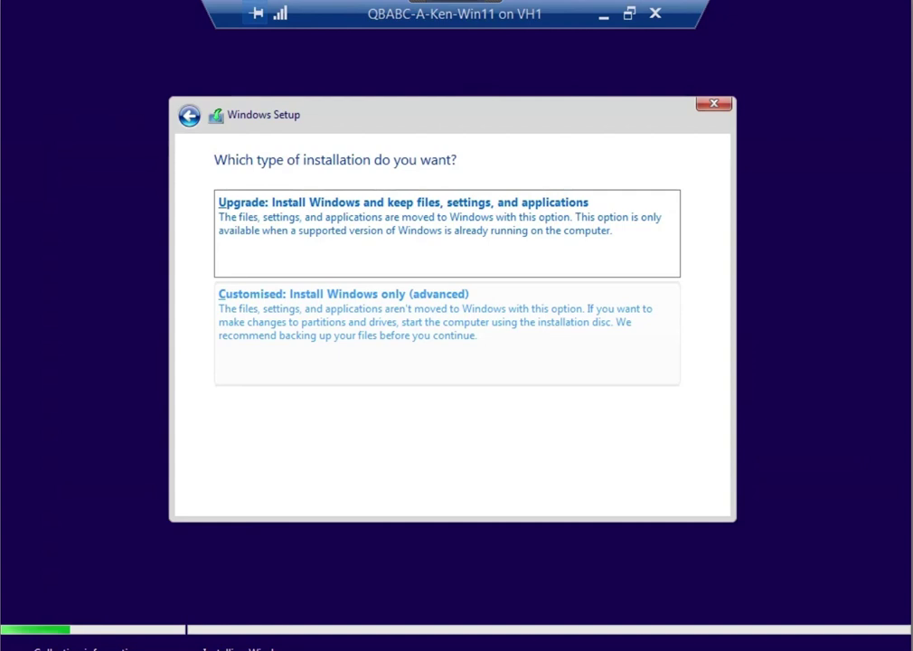
# Choose a custom install onto Drive 0's 56.0 GB unallocated space
pyautogui.hotkey('alt', 'c')
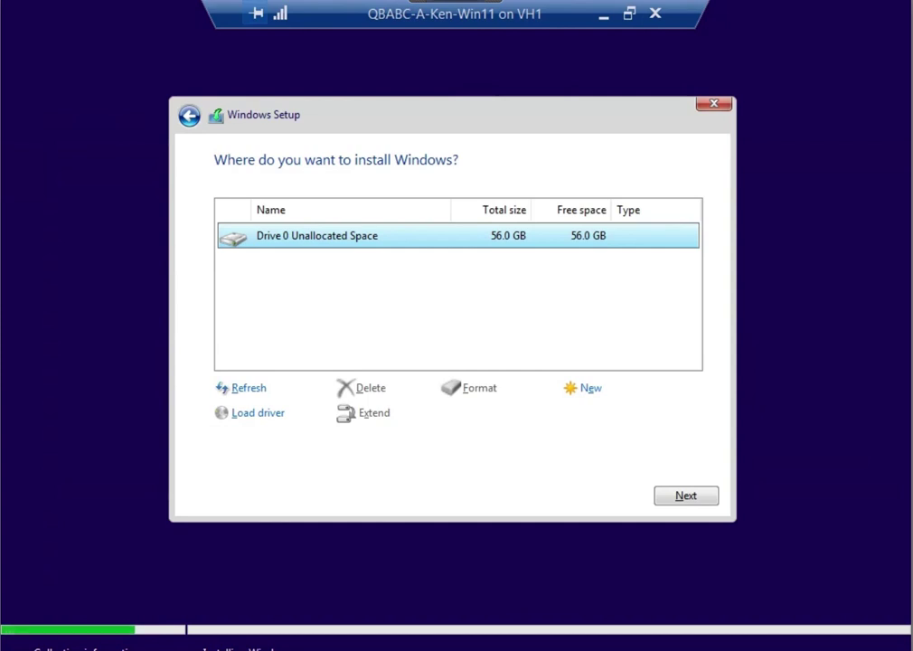
pyautogui.press('Return')
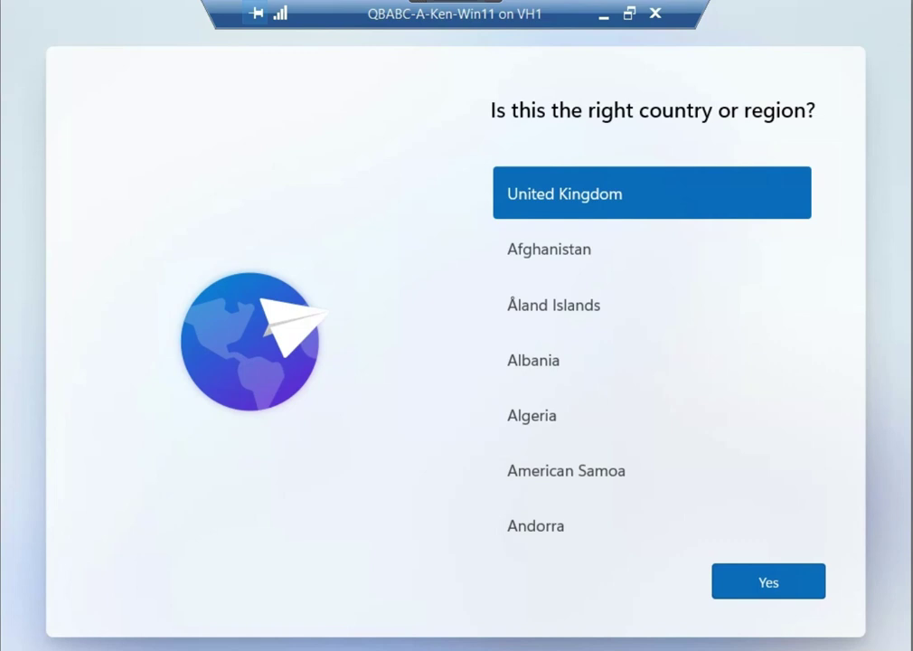
# Confirm United Kingdom as region and keyboard layout, skipping a second layout
pyautogui.click(768, 581)
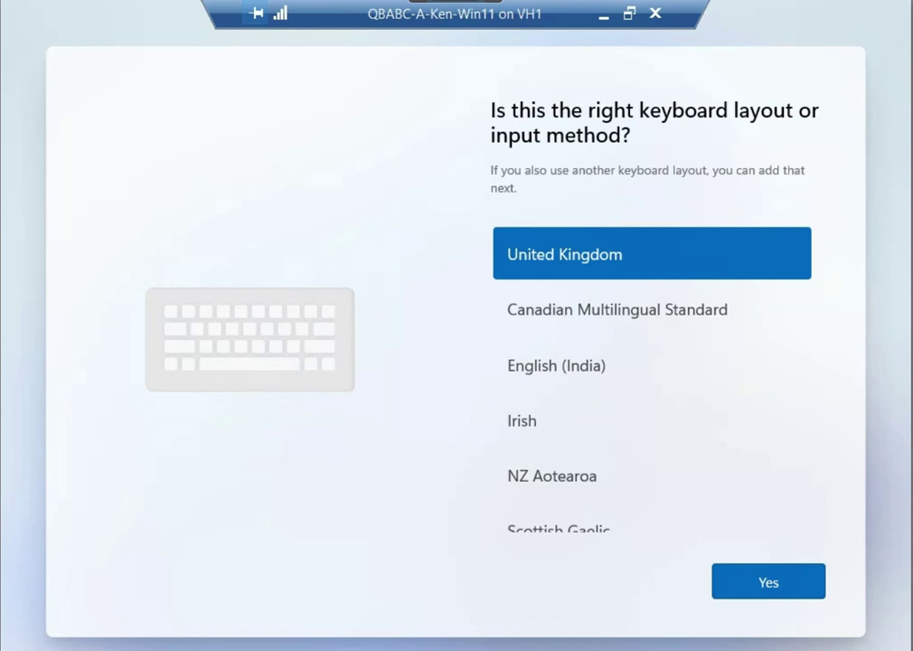
pyautogui.press('Return')
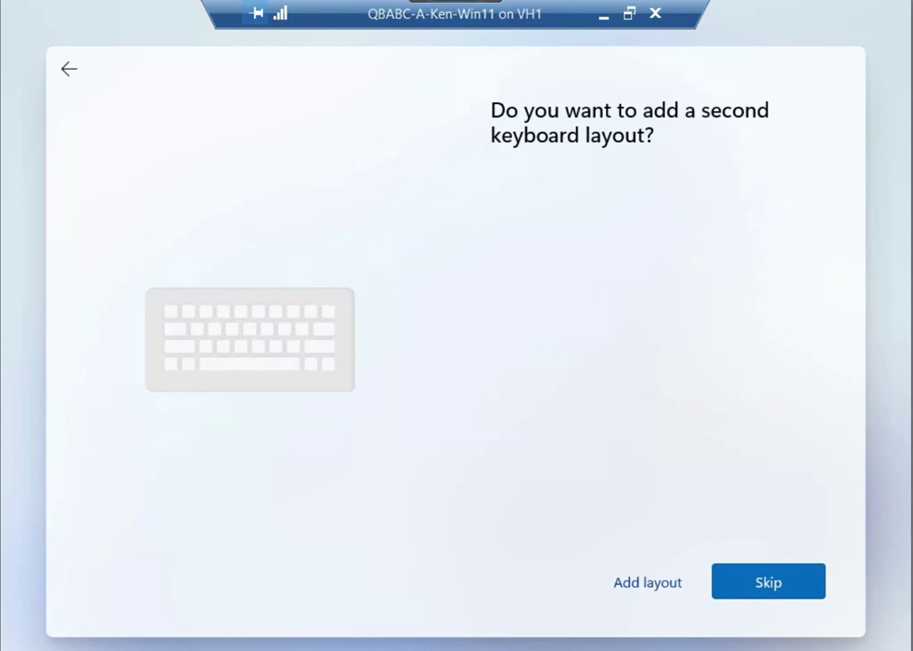
pyautogui.press('Return')
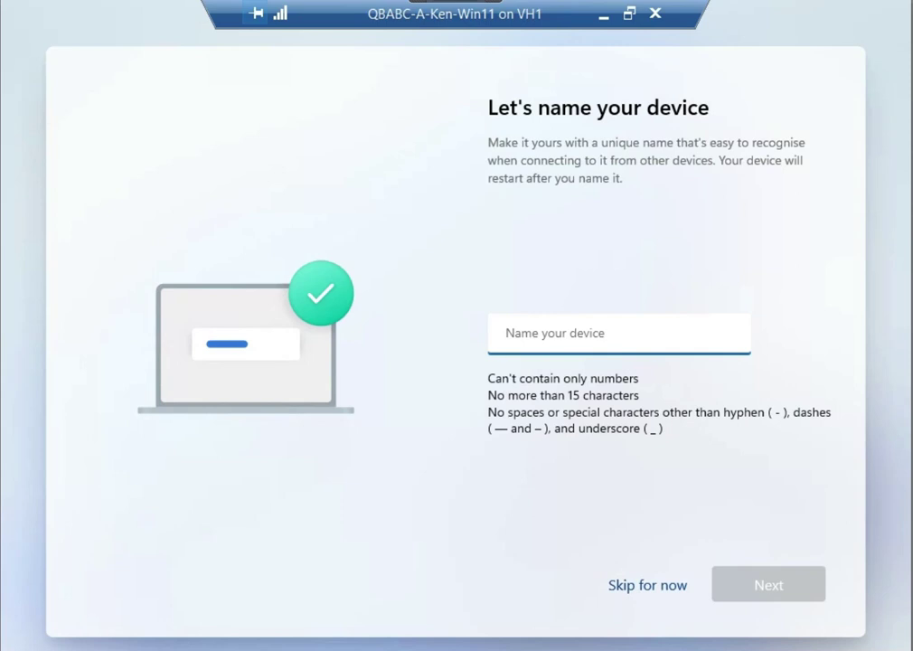
# Name the device Kens-PC and confirm so setup restarts
pyautogui.write('Kens-PC')
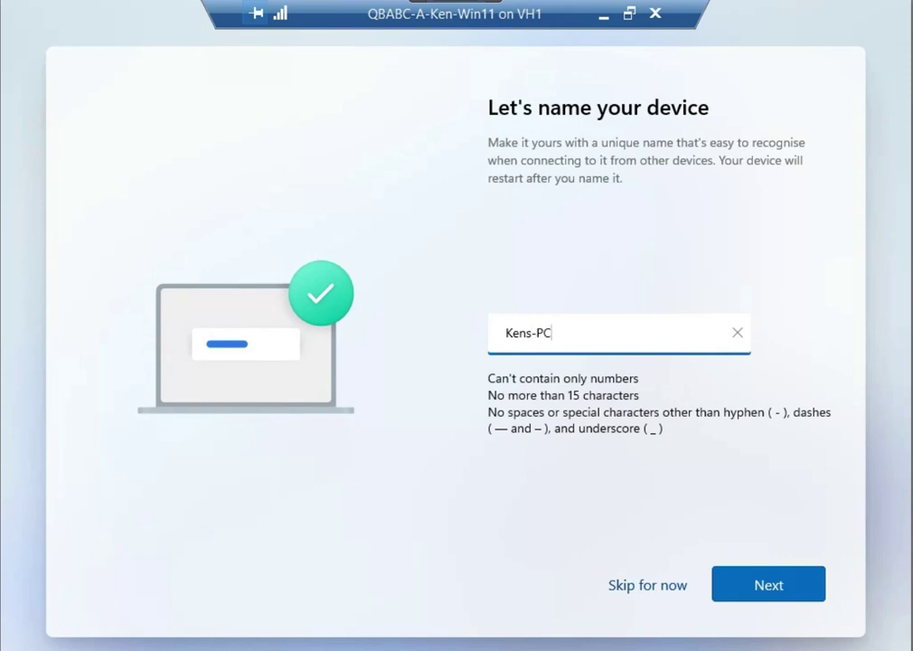
pyautogui.press('Return')
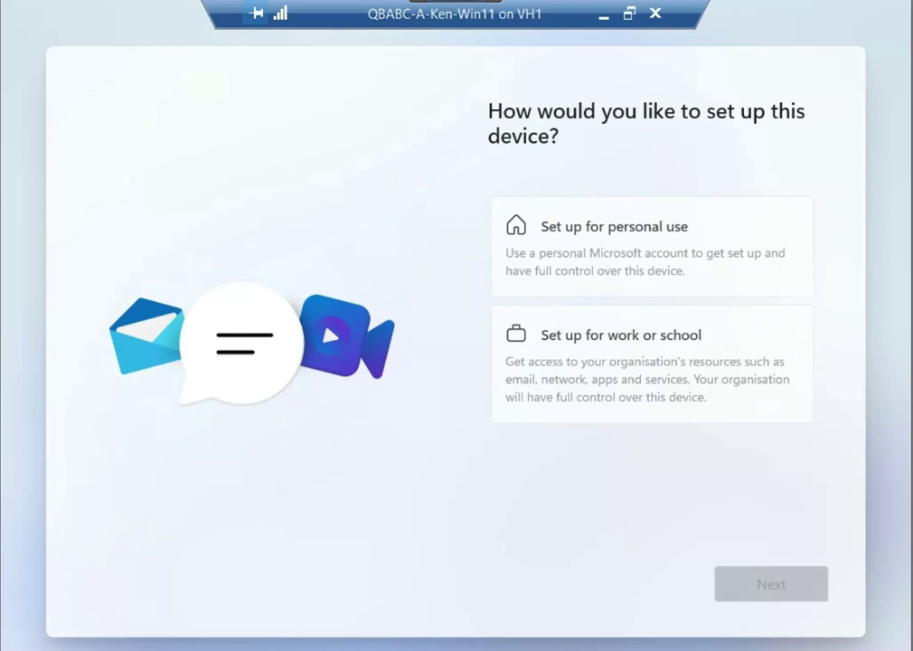
# Choose 'Set up for work or school', then pick 'Domain join instead' under sign-in options
pyautogui.click(651, 364)
pyautogui.click(770, 584)
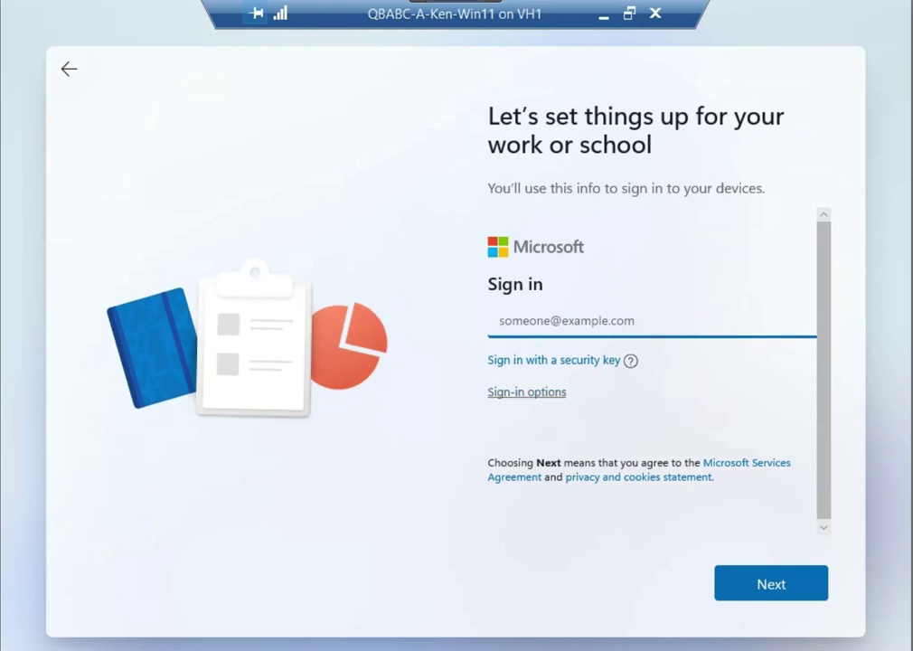
pyautogui.click(527, 393)
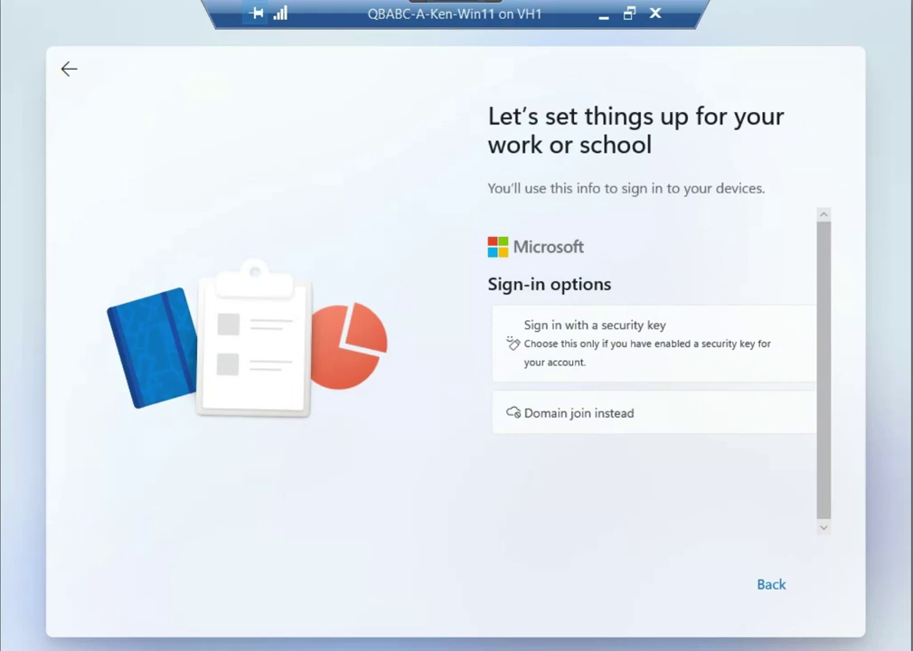
pyautogui.click(672, 337)
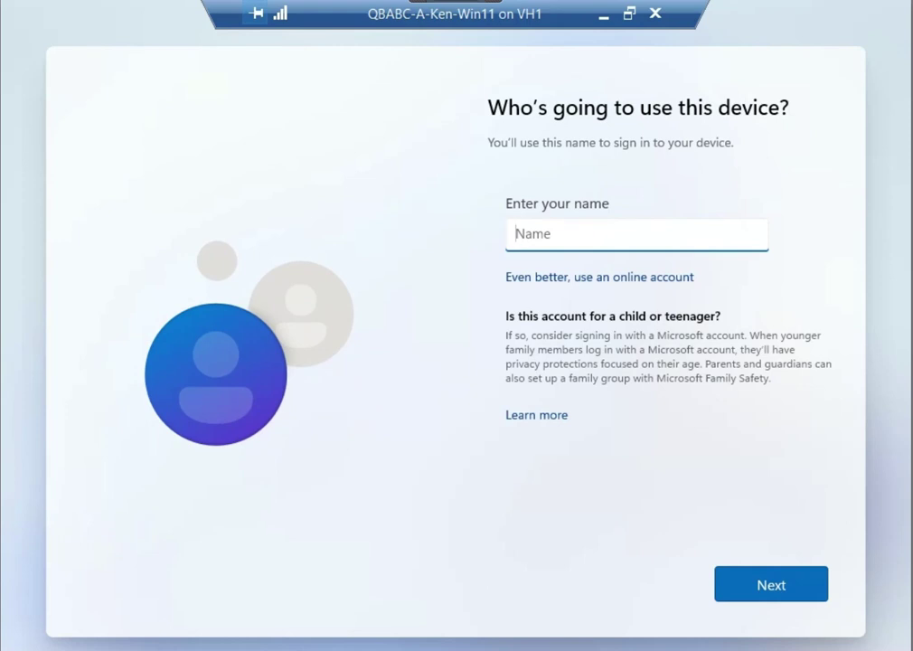
# Create the local account Ken, entering the account password and confirming it
pyautogui.write('Ken')
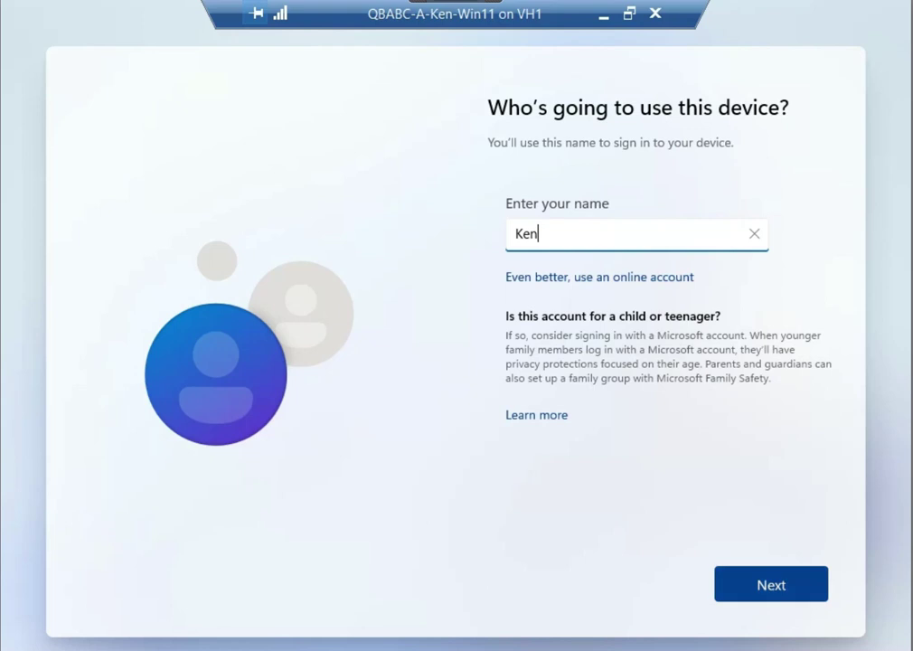
pyautogui.press('Return')
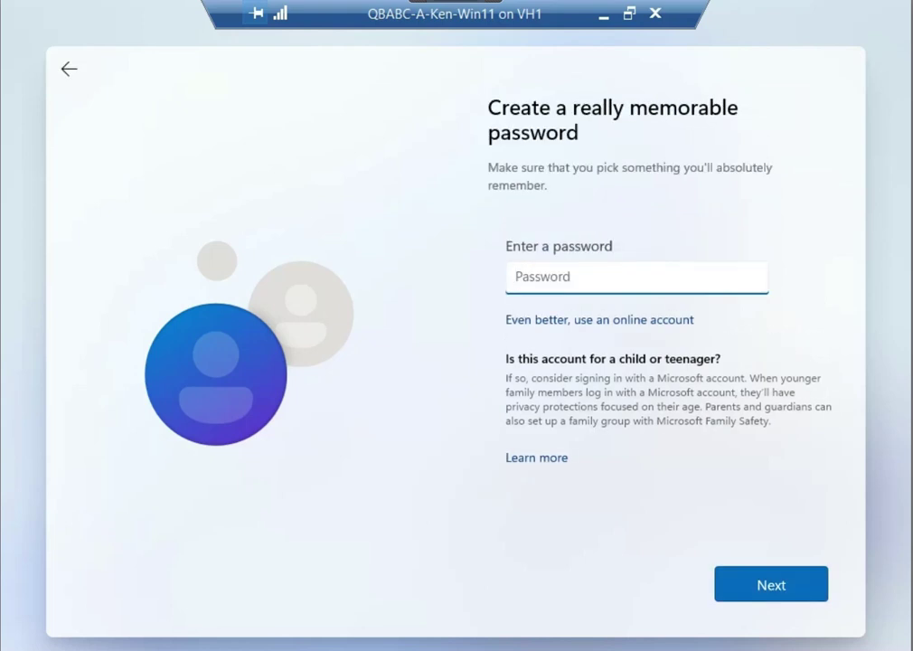
pyautogui.write('Password')
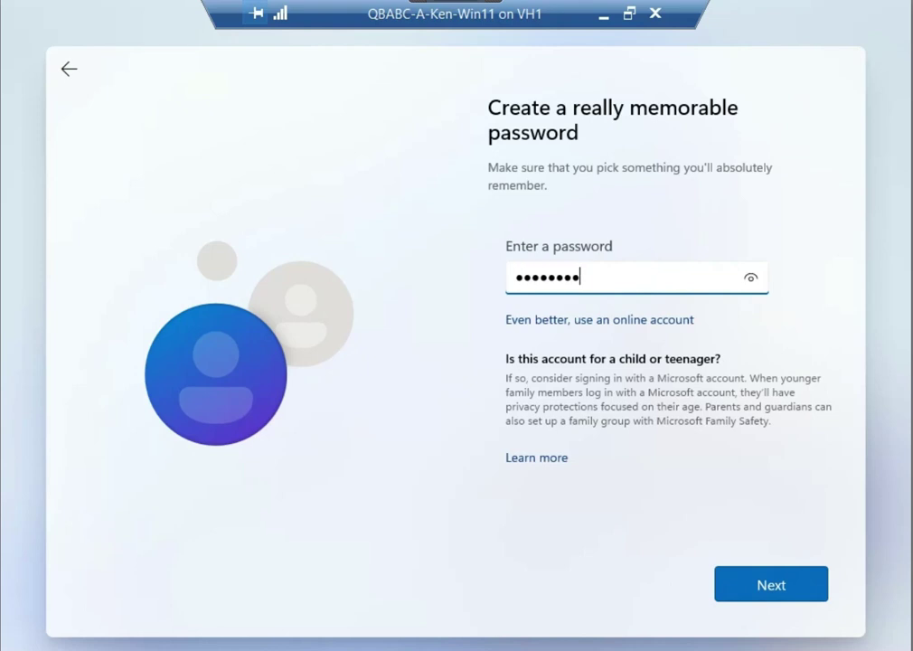
pyautogui.press('Return')
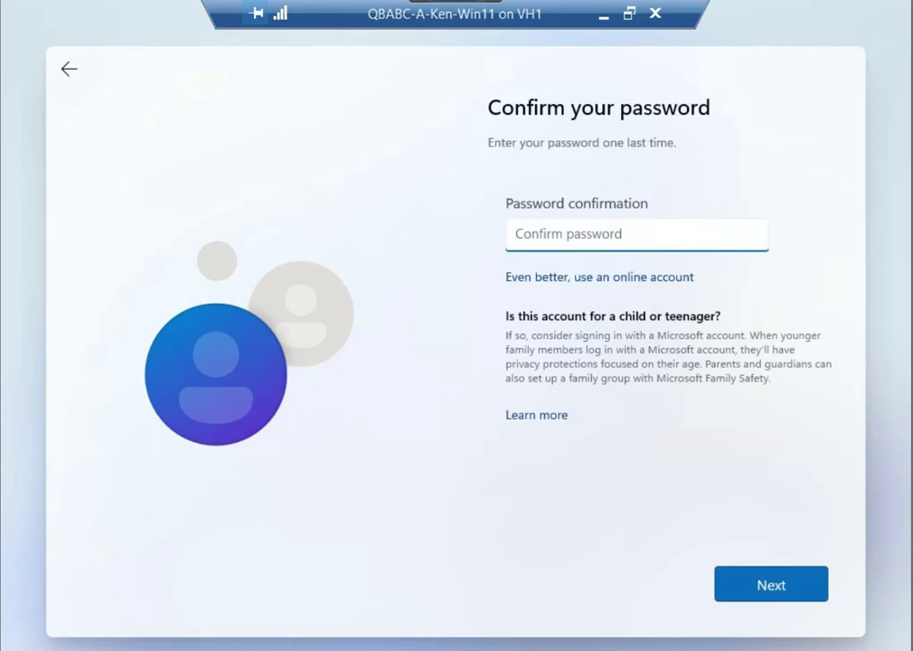
pyautogui.write('password')
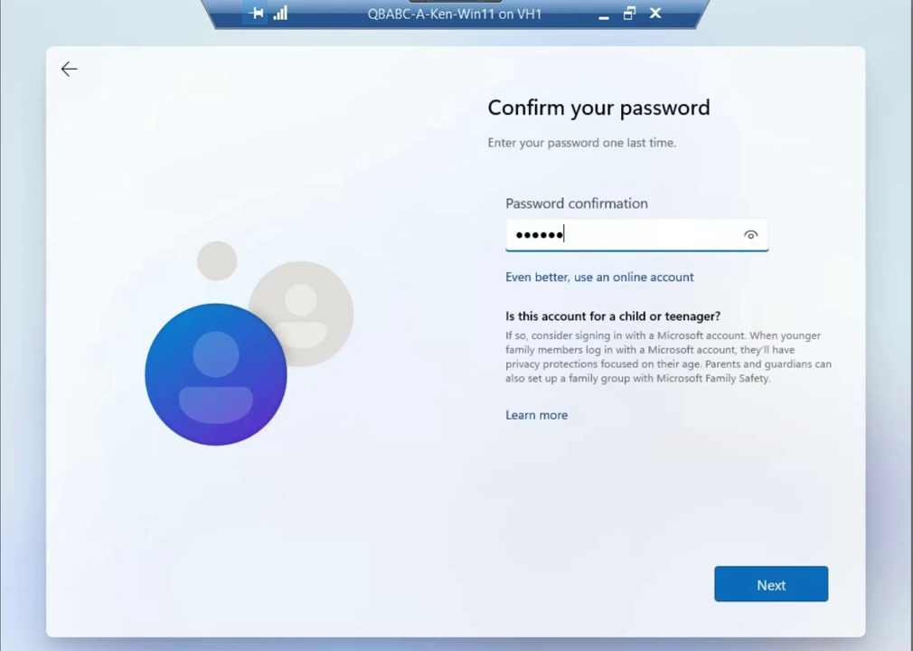
pyautogui.press('Return')
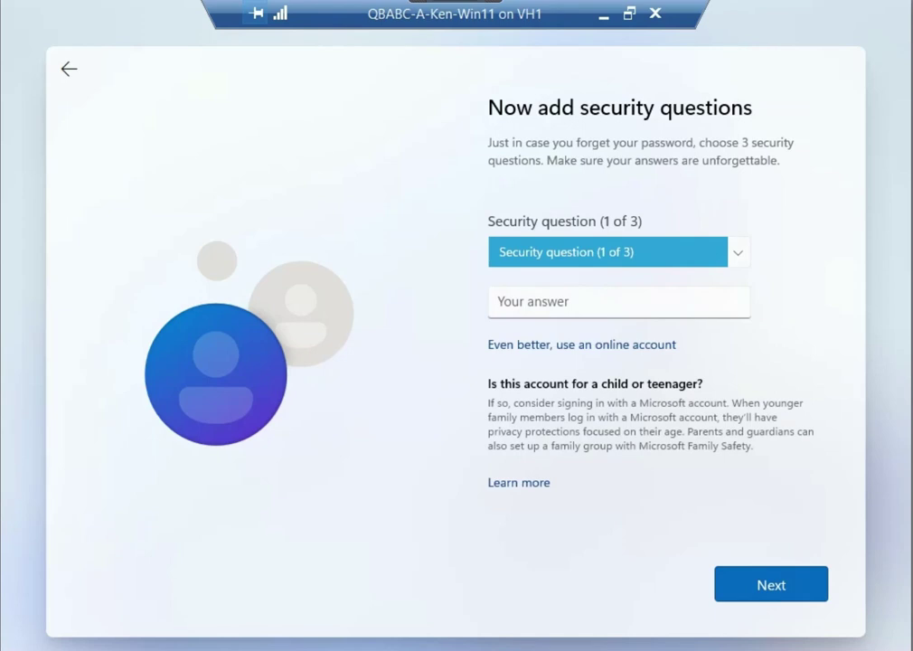
# Set security question 1 to the first pet's name and enter its answer
pyautogui.hotkey('alt', 'Down')
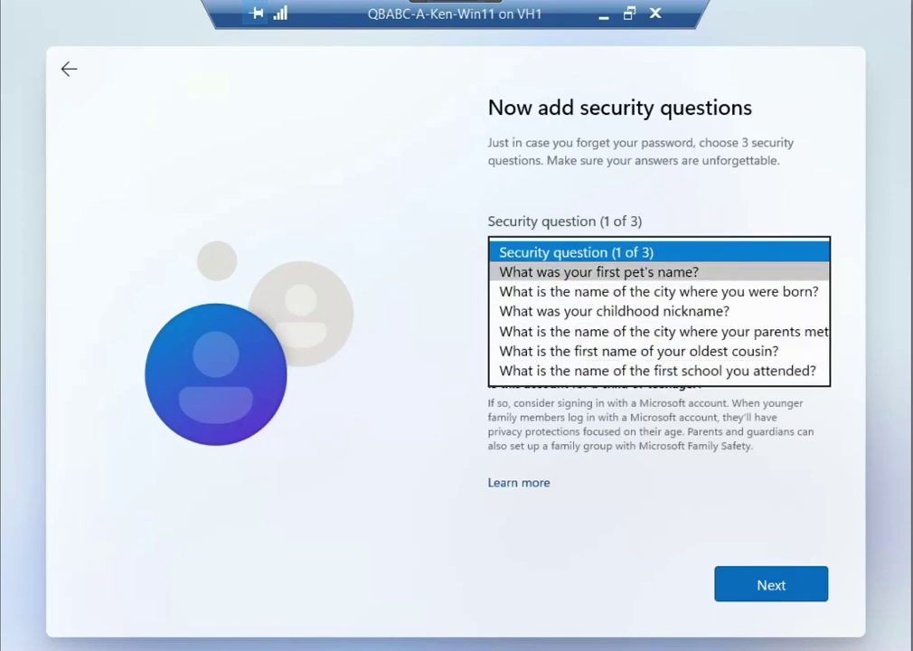
pyautogui.press('Down')
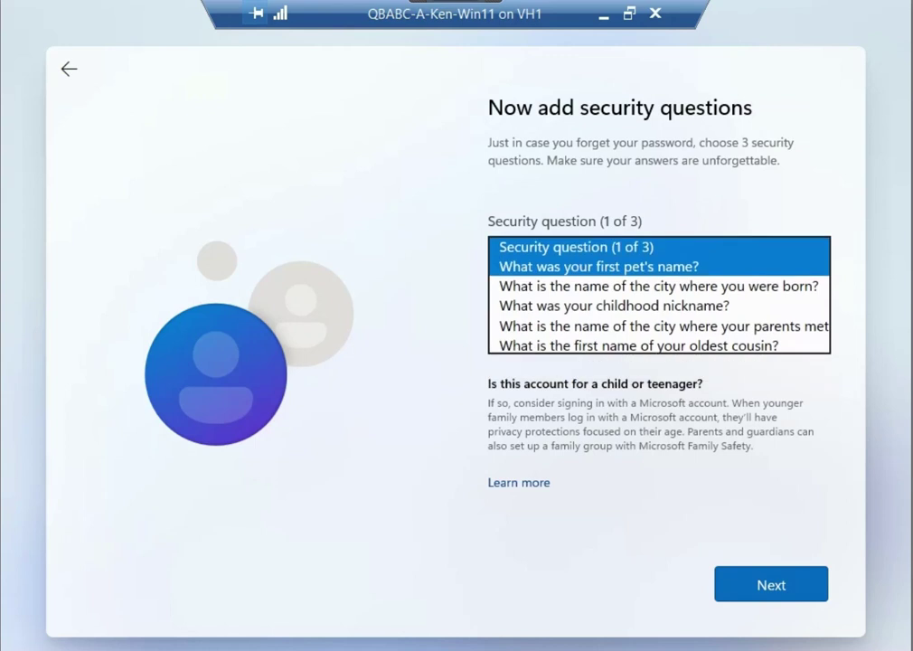
pyautogui.press('Return')
pyautogui.press('Tab')
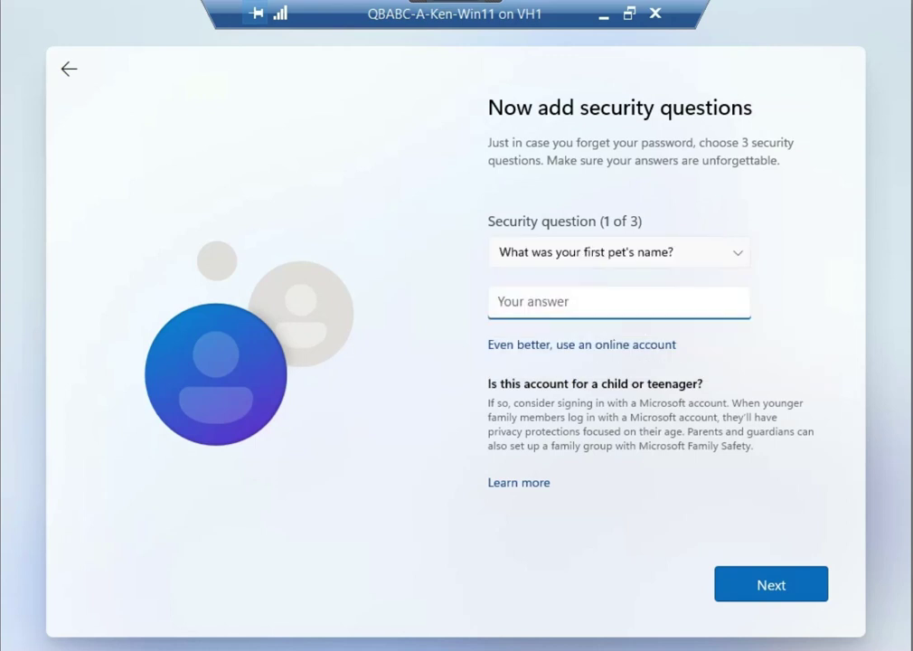
pyautogui.write('Bob')
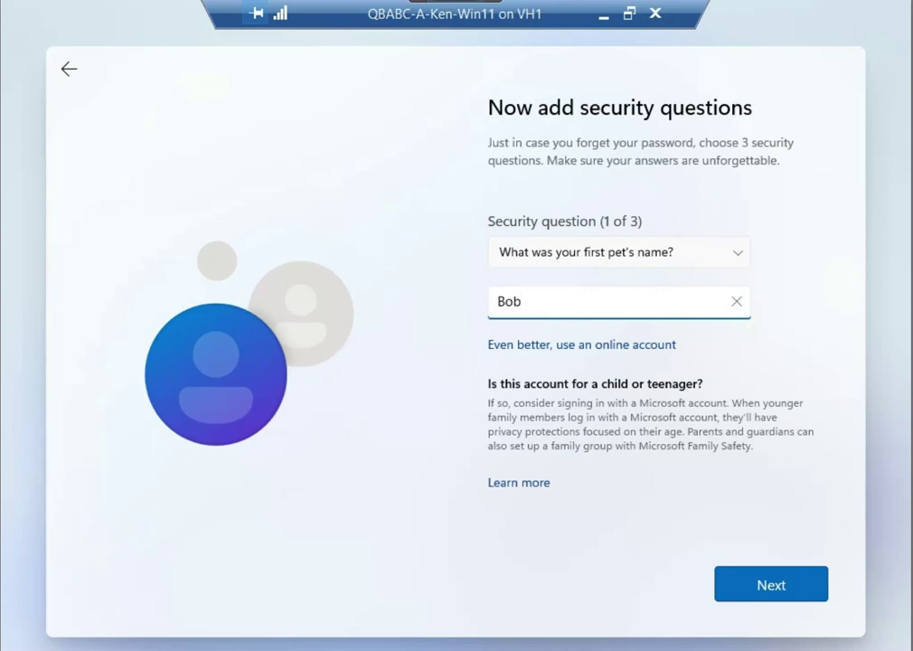
pyautogui.press('Return')
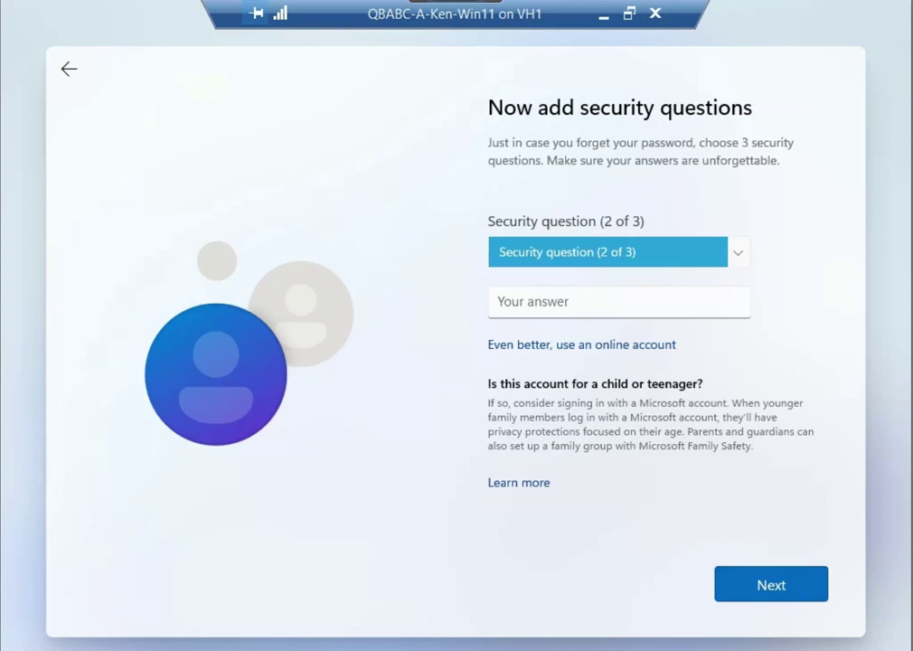
# Answer the childhood nickname and oldest cousin questions as security questions 2 and 3, then submit
pyautogui.click(738, 252)
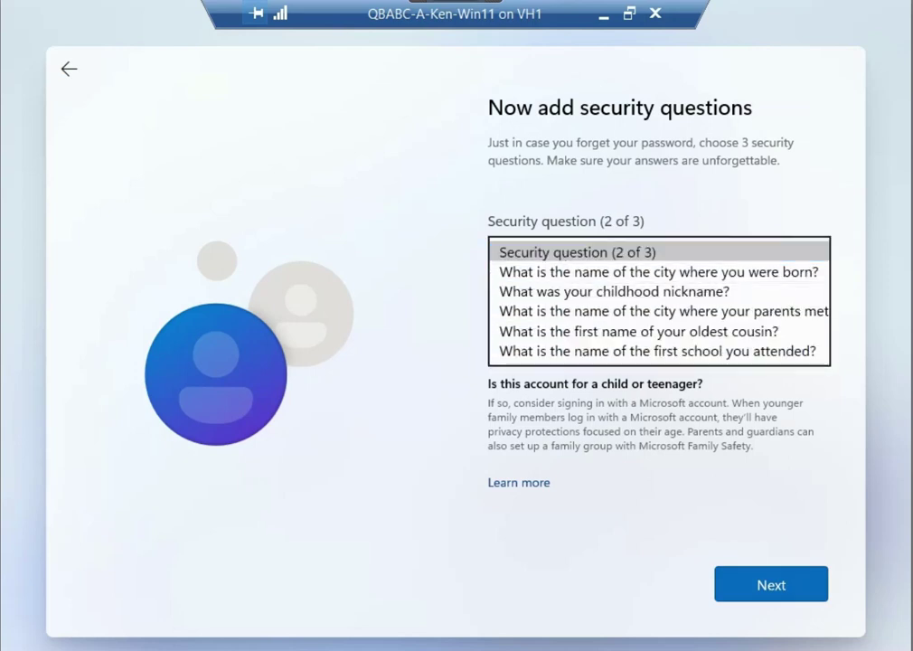
pyautogui.click(614, 291)
pyautogui.click(619, 301)
pyautogui.write('Bob')
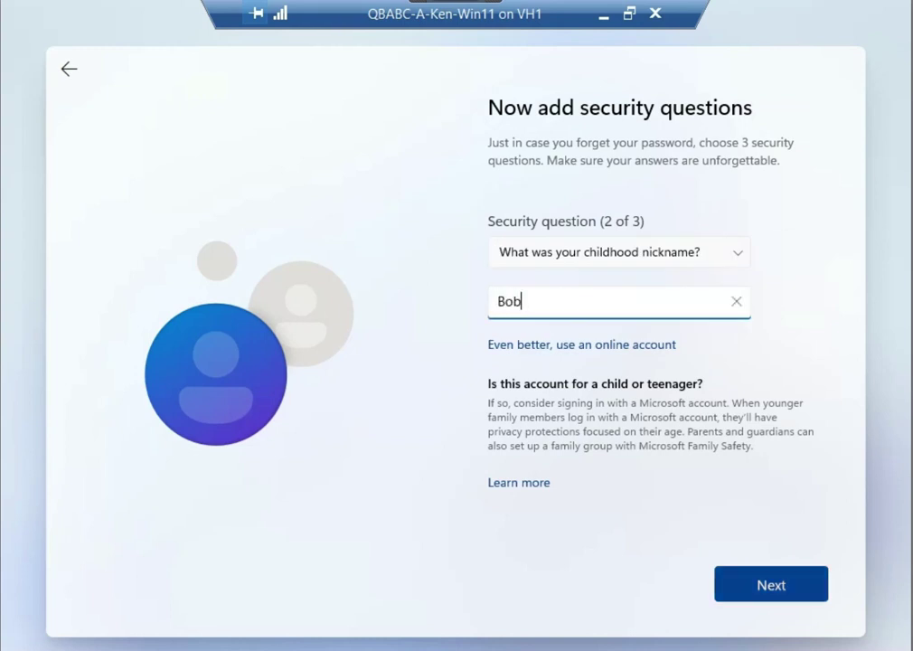
pyautogui.press('Return')
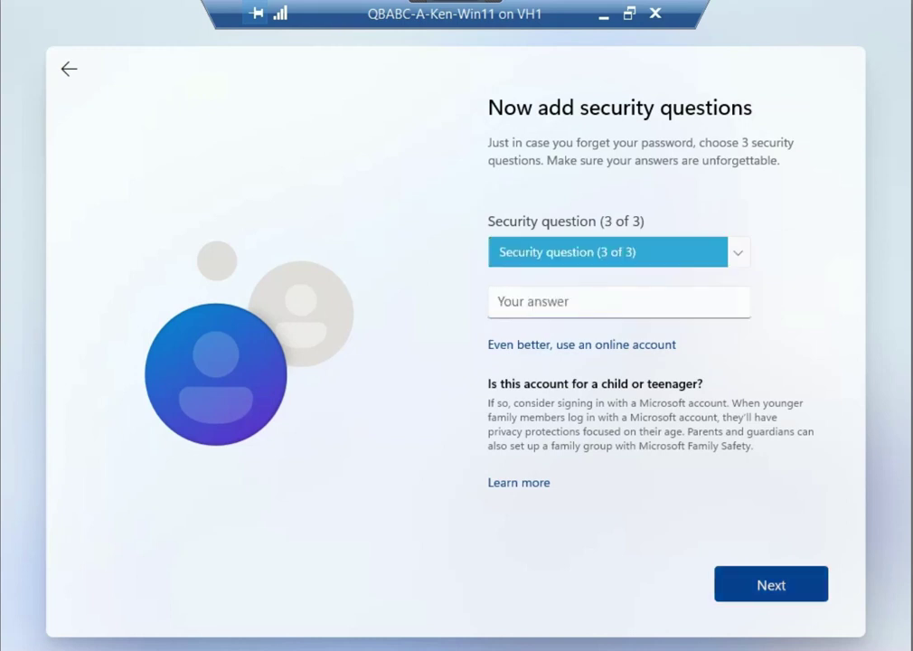
pyautogui.click(618, 252)
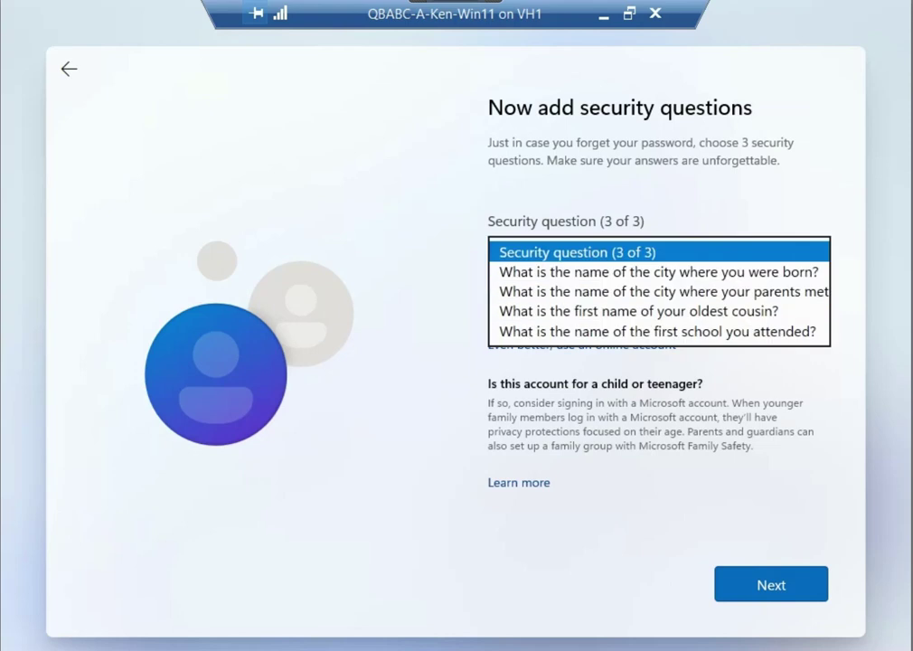
pyautogui.click(638, 310)
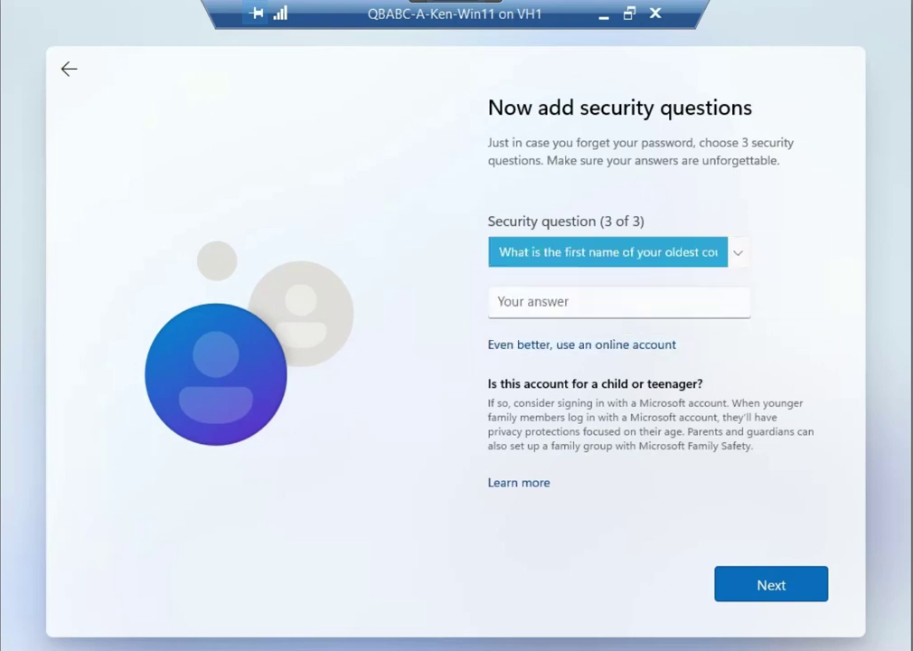
pyautogui.click(624, 303)
pyautogui.write('Bob')
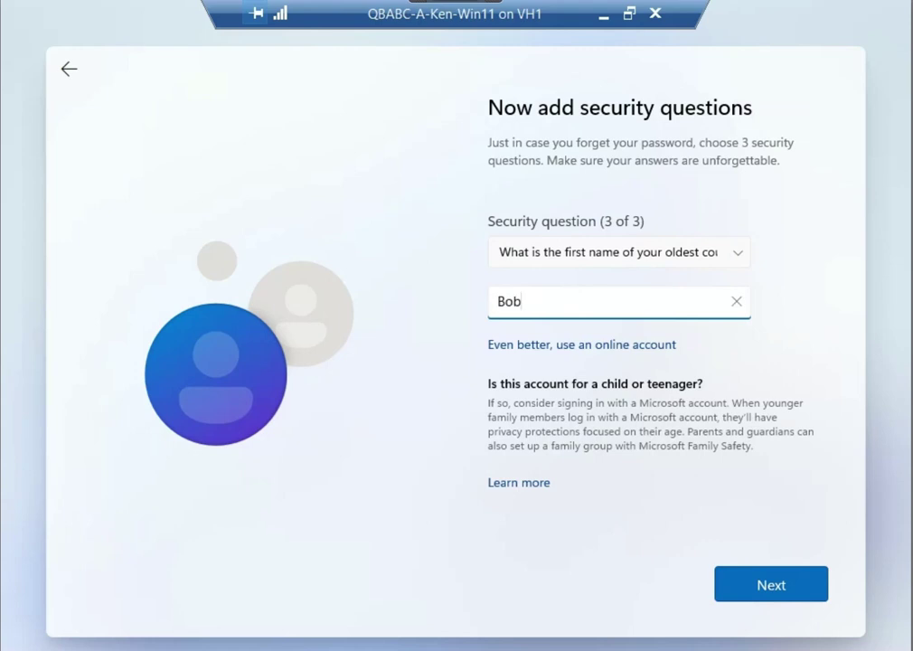
pyautogui.press('Return')
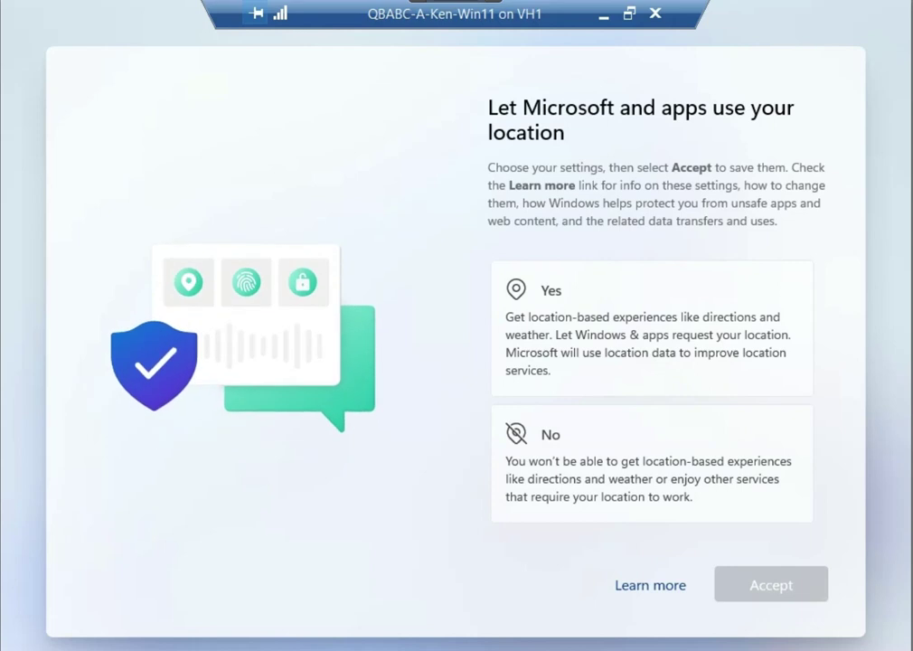
# Decline location and Find my device, and send only required diagnostic data
pyautogui.click(652, 464)
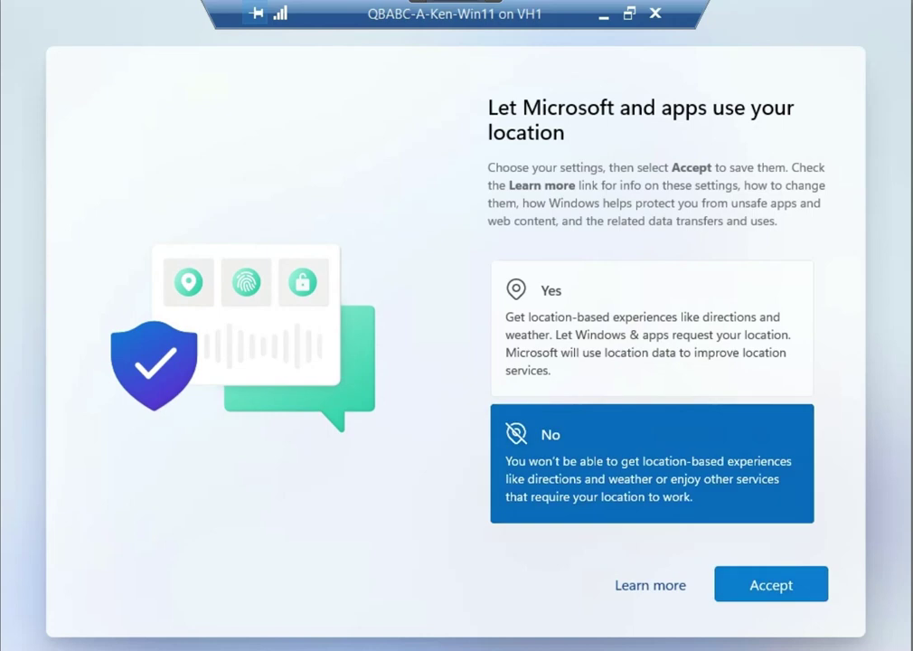
pyautogui.click(771, 585)
pyautogui.click(652, 430)
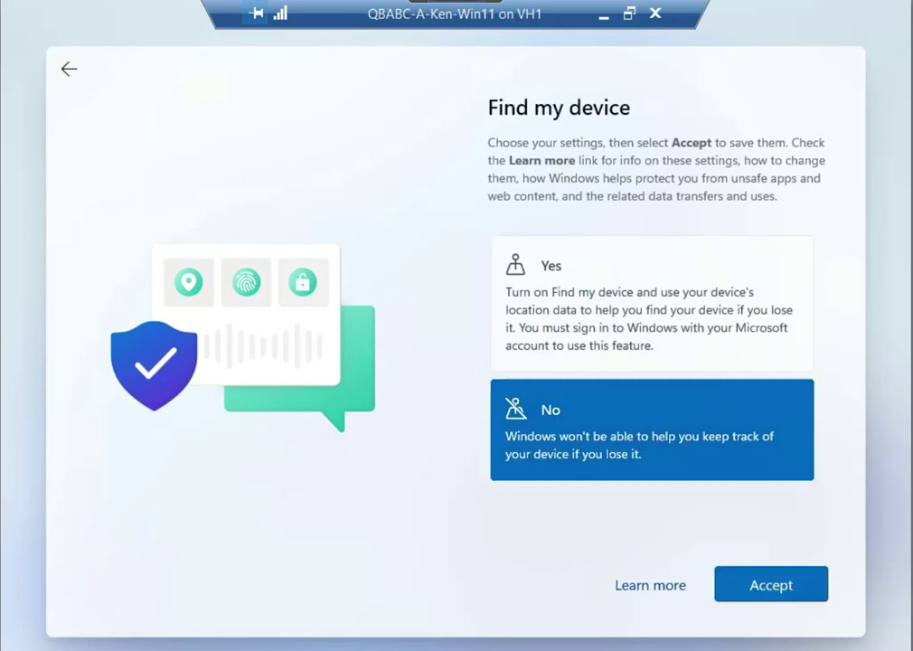
pyautogui.click(770, 585)
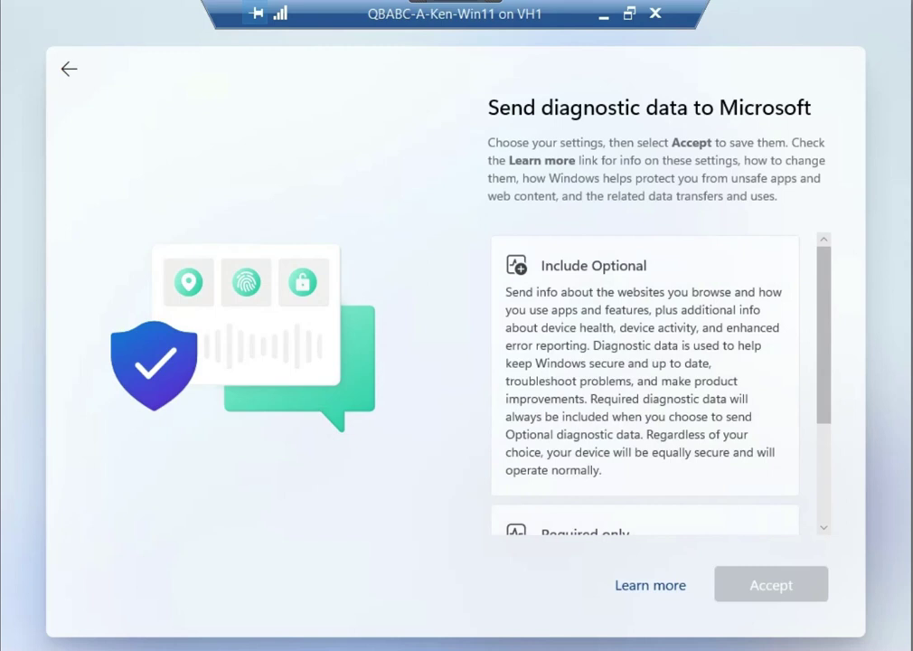
pyautogui.scroll(-3, 646, 379)
pyautogui.click(645, 432)
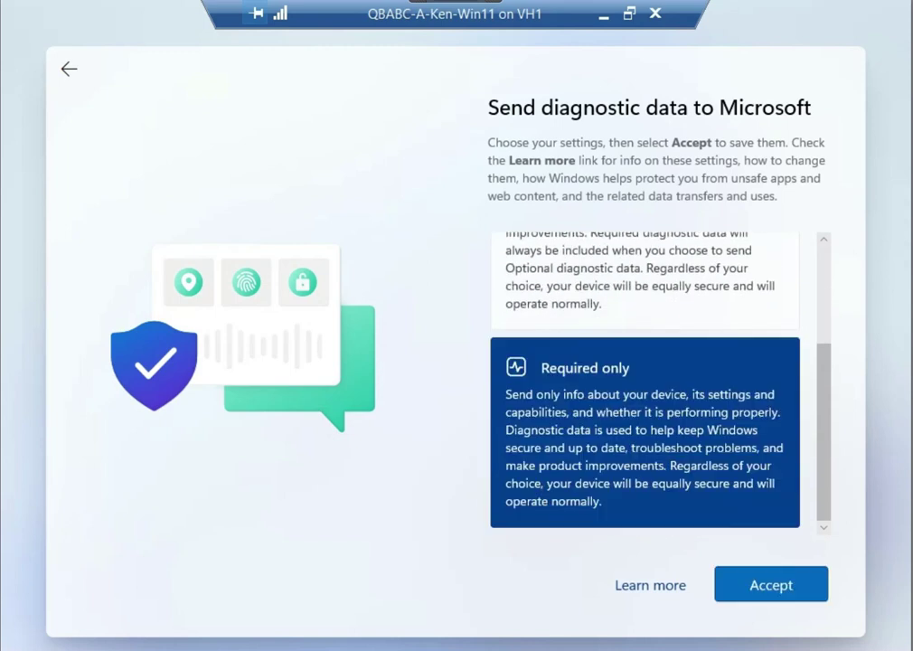
pyautogui.click(771, 585)
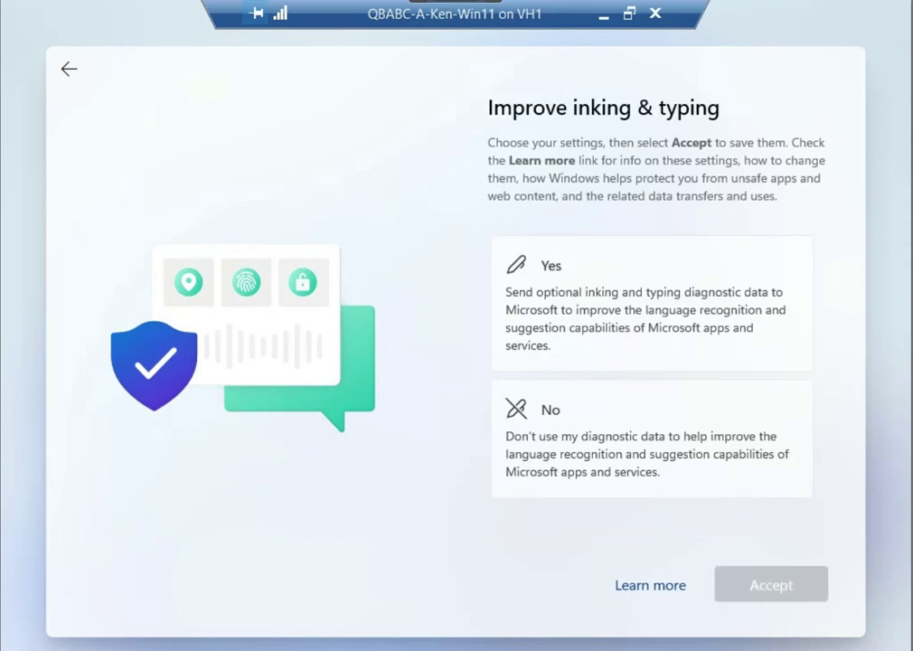
# Decline inking and typing improvement, tailored experiences and the advertising ID
pyautogui.click(651, 438)
pyautogui.click(771, 584)
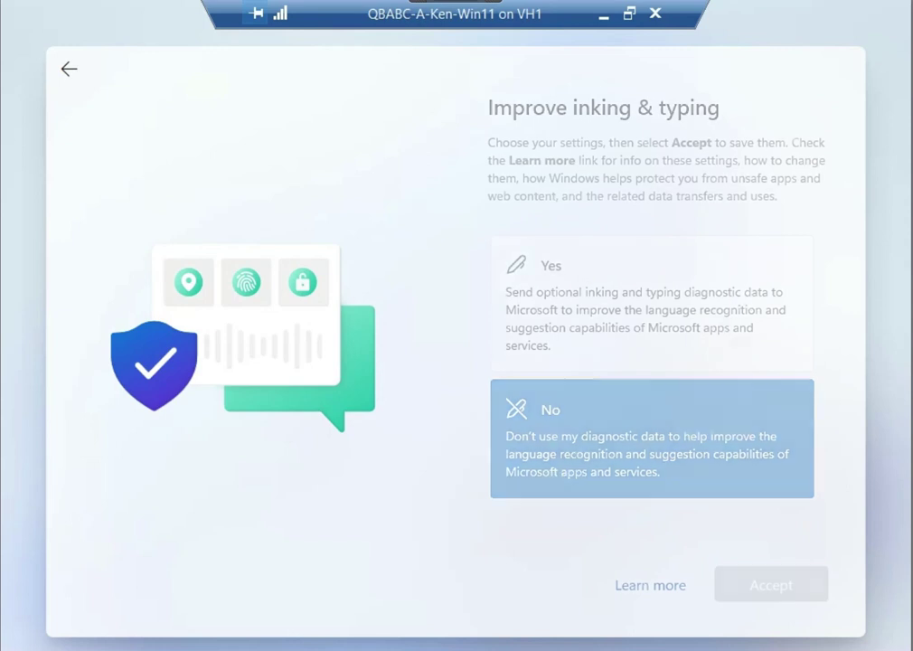
pyautogui.click(651, 470)
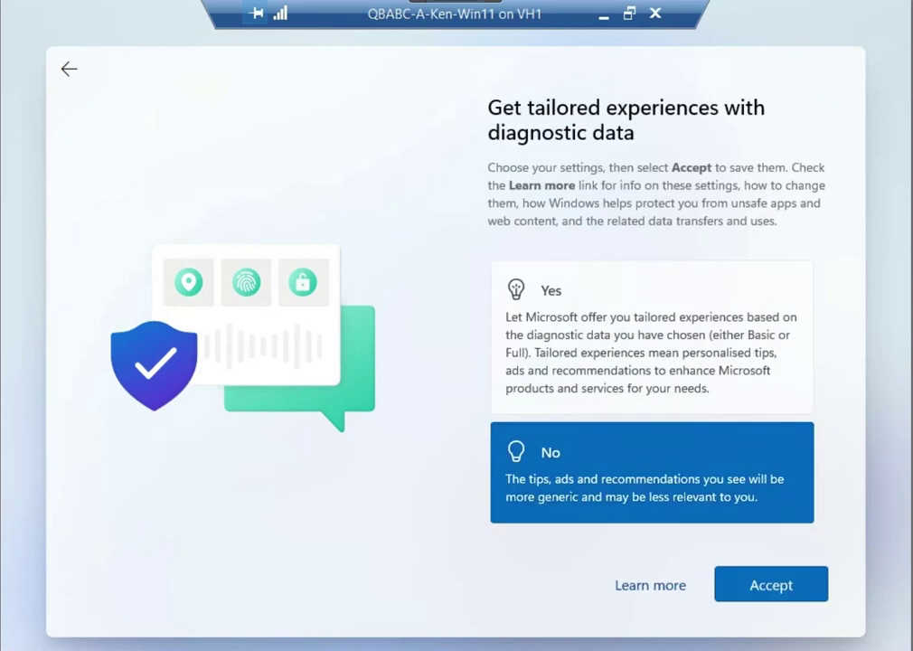
pyautogui.click(771, 585)
pyautogui.click(651, 412)
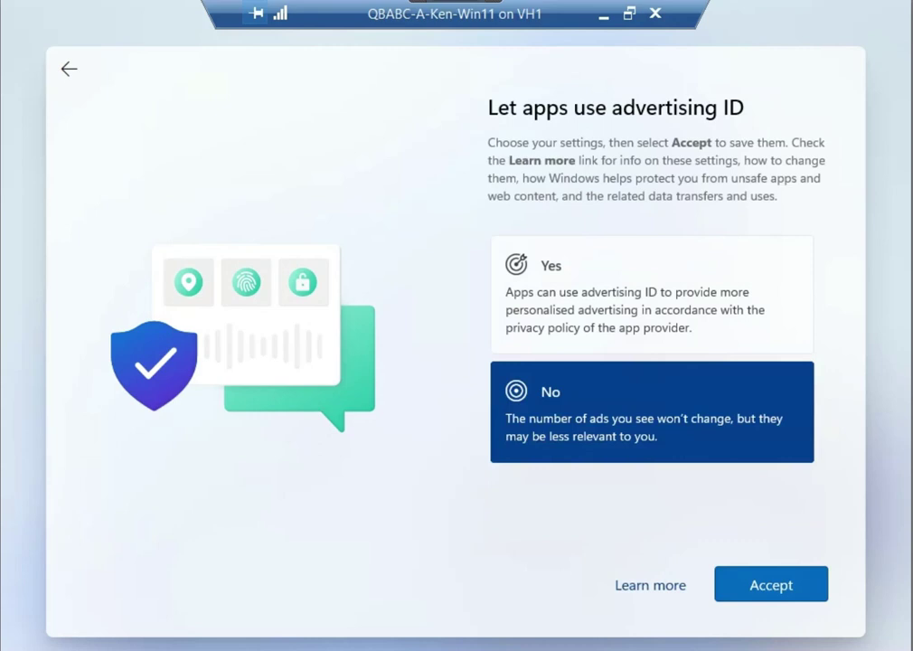
pyautogui.click(771, 583)
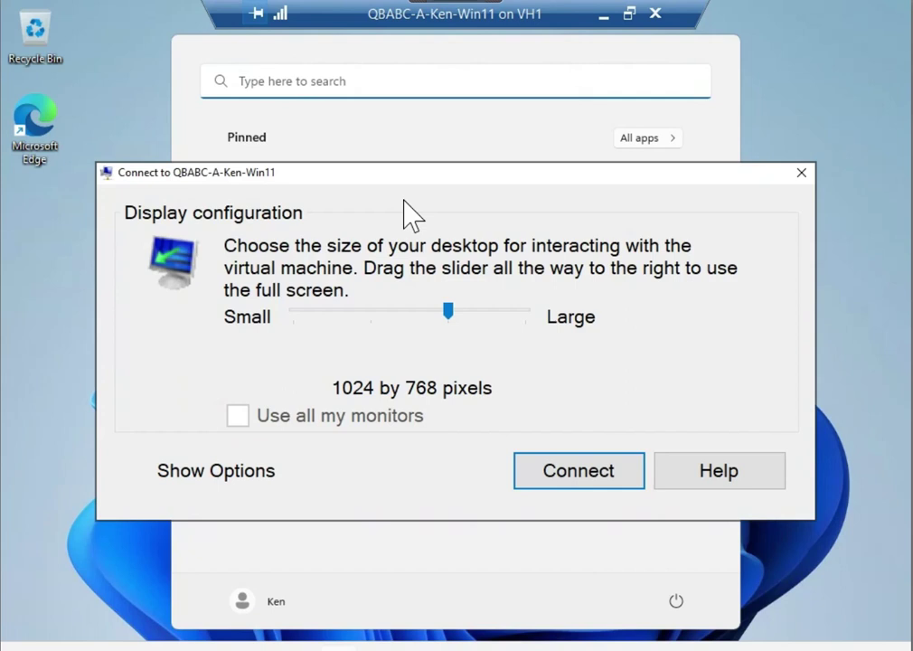
# After setup finishes, connect from the Display configuration dialog at 1024 by 768
pyautogui.click(603, 477)
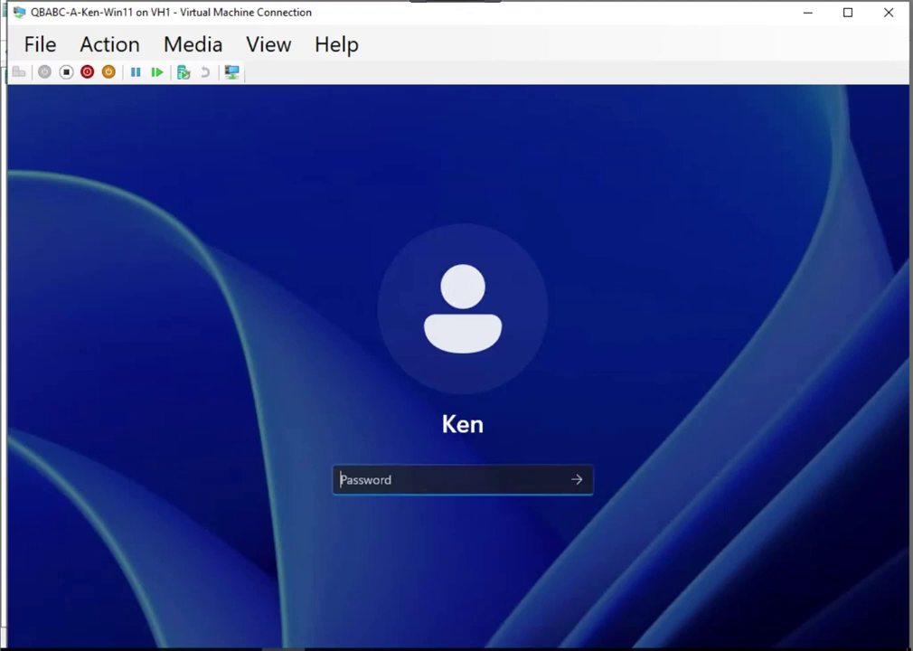
# Sign in with the account password and switch the VM window to Full Screen Mode
pyautogui.write('••••••••')
pyautogui.press('Return')
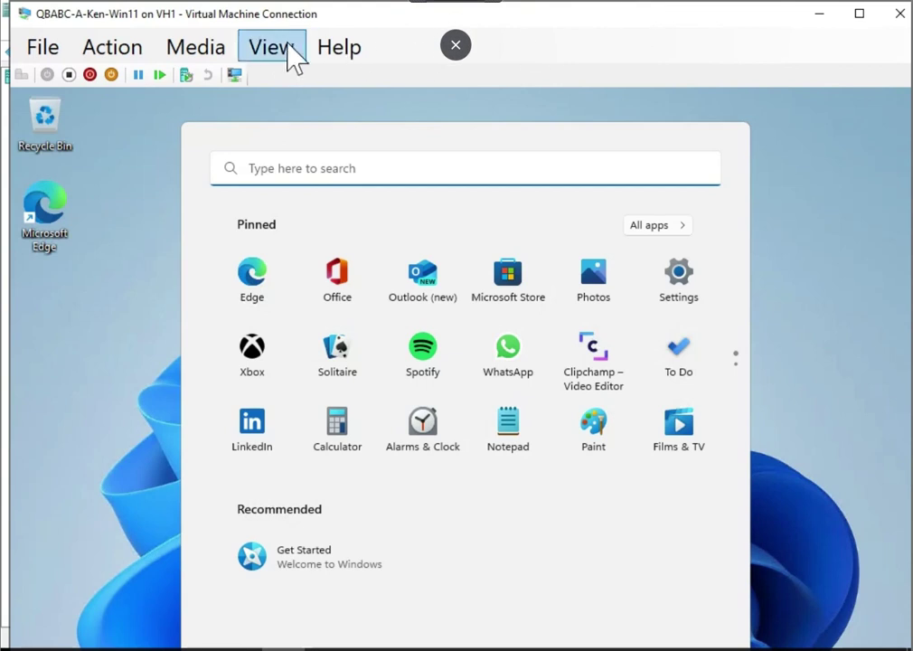
pyautogui.click(281, 55)
pyautogui.click(355, 79)
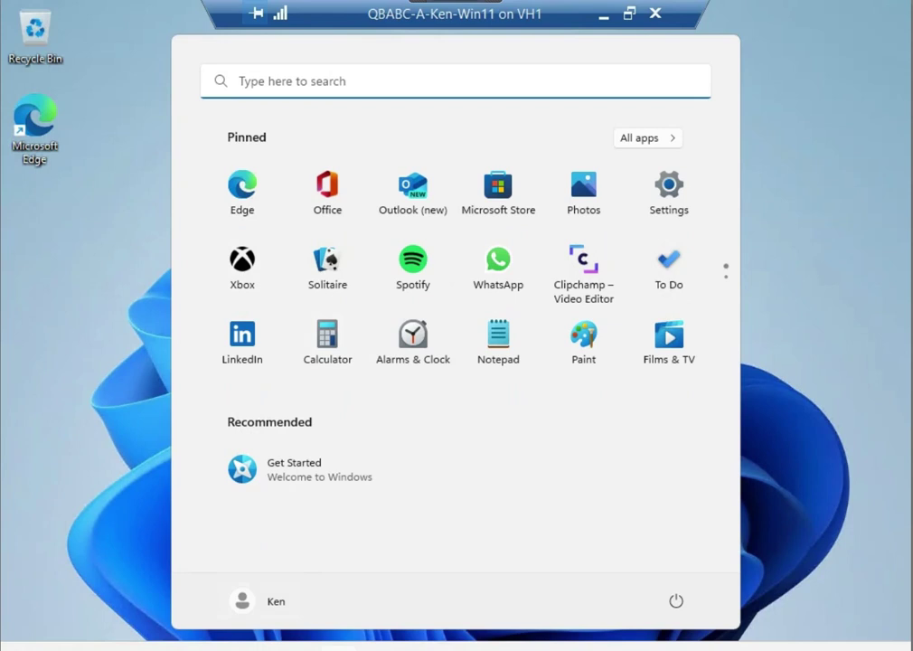